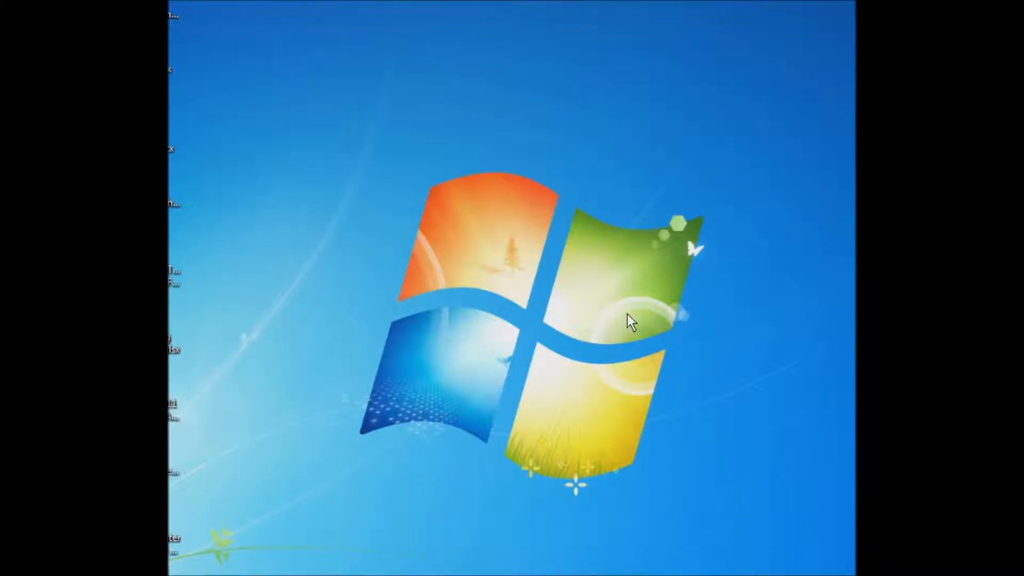
Step: Create a new text document on the desktop and name it Sample
right_click(517, 287)
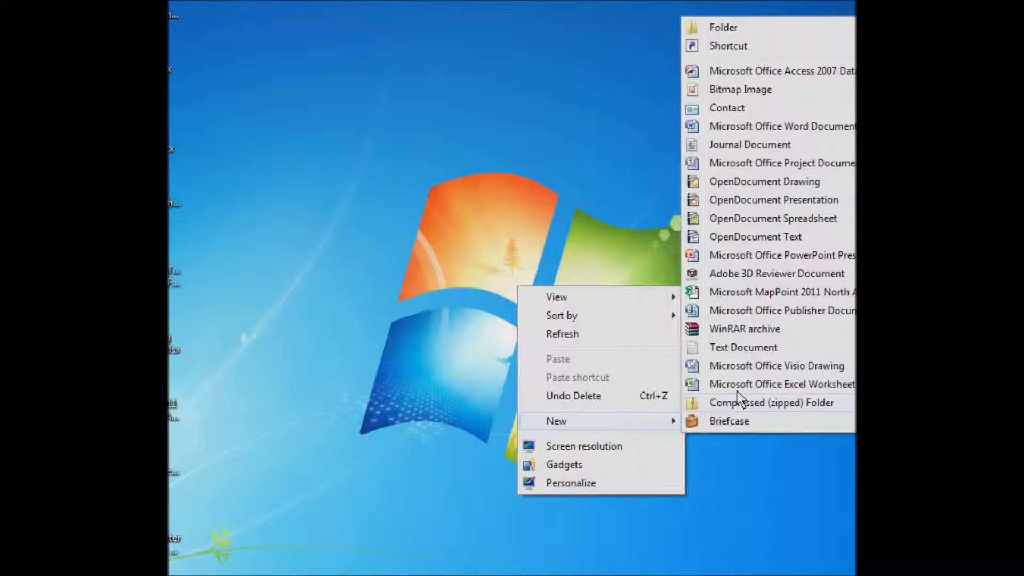
left_click(735, 348)
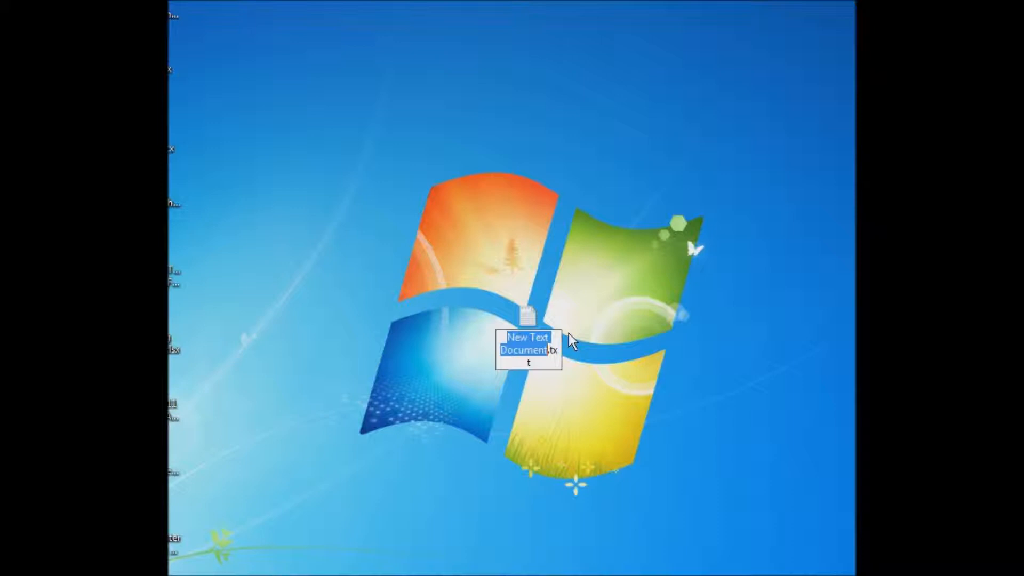
type("Sample")
key("Return")
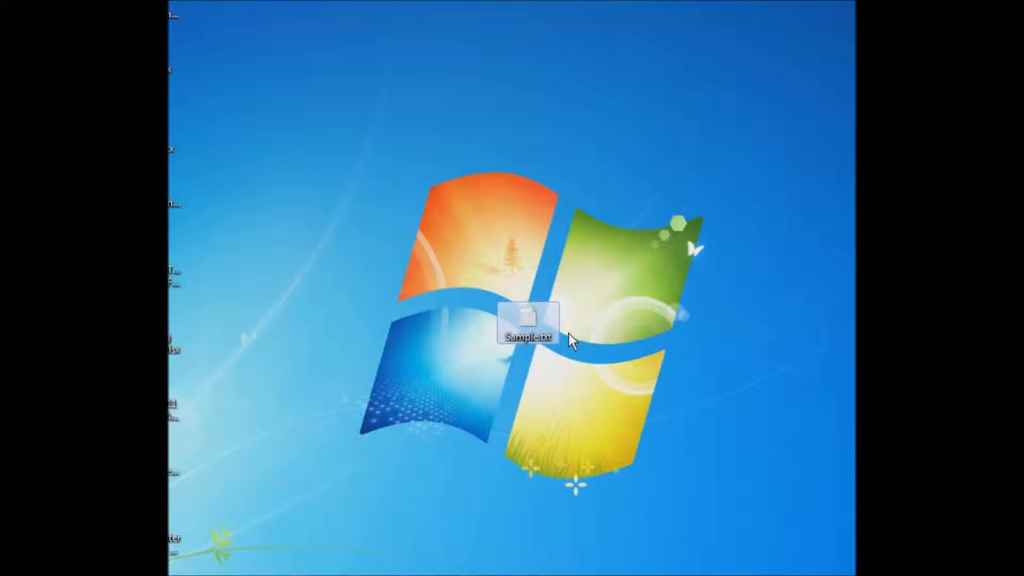
Step: Open Sample.txt, enter "Hello World - try to open and view this information later.", and close it with the changes saved
key("Return")
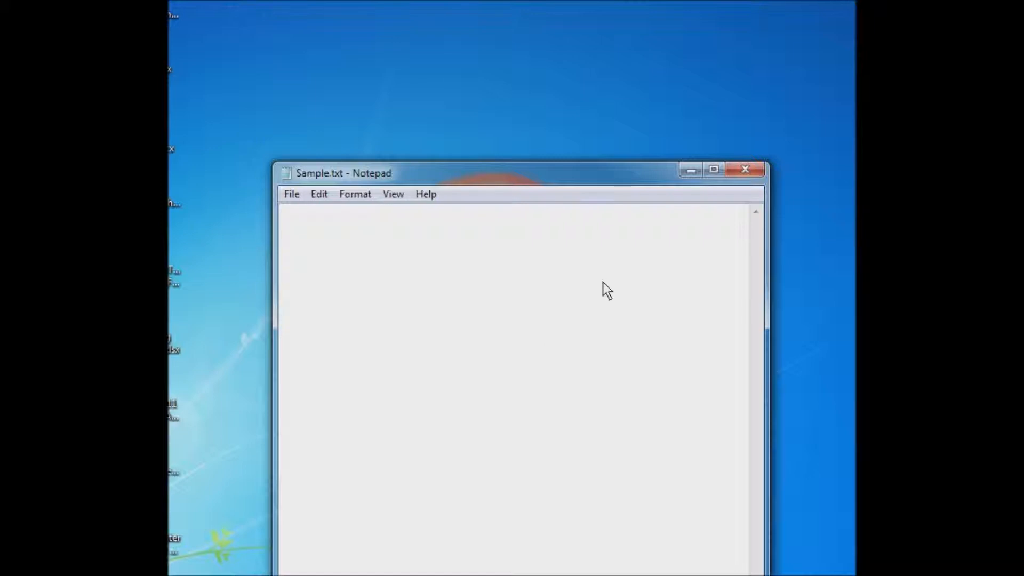
type("Hello World - tr")
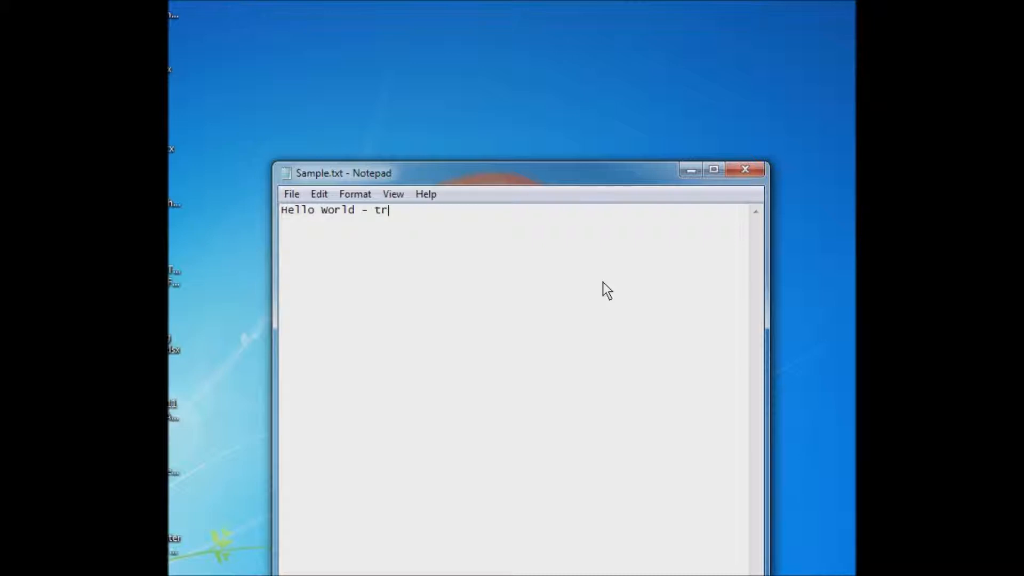
type("y to open and view this information la")
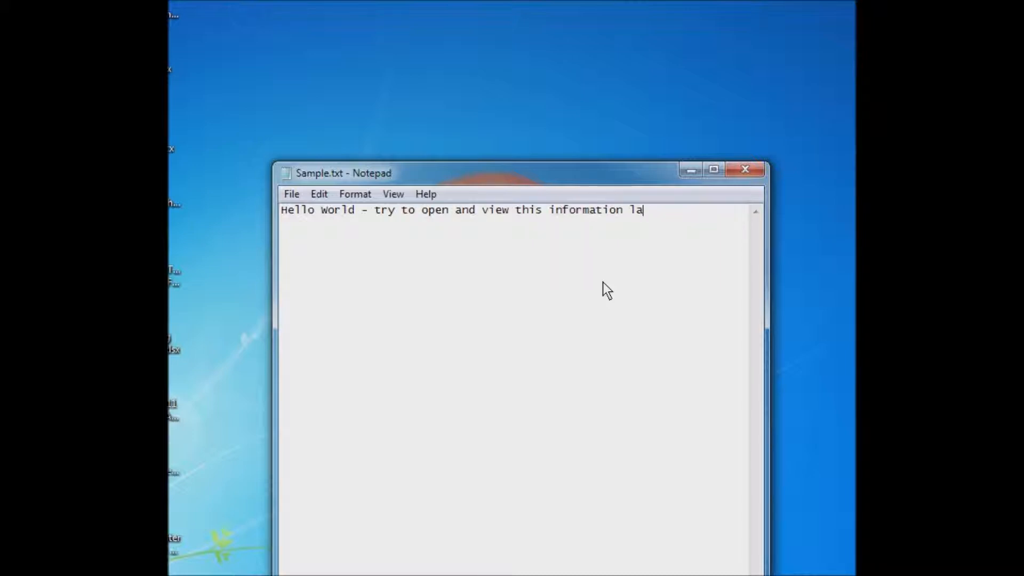
type("ter.")
left_click(745, 170)
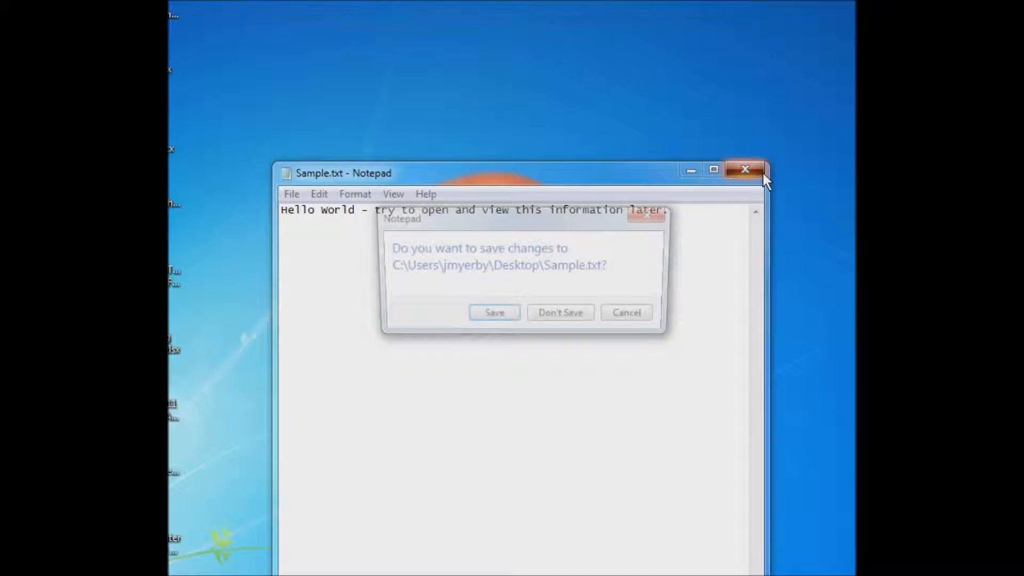
left_click(497, 315)
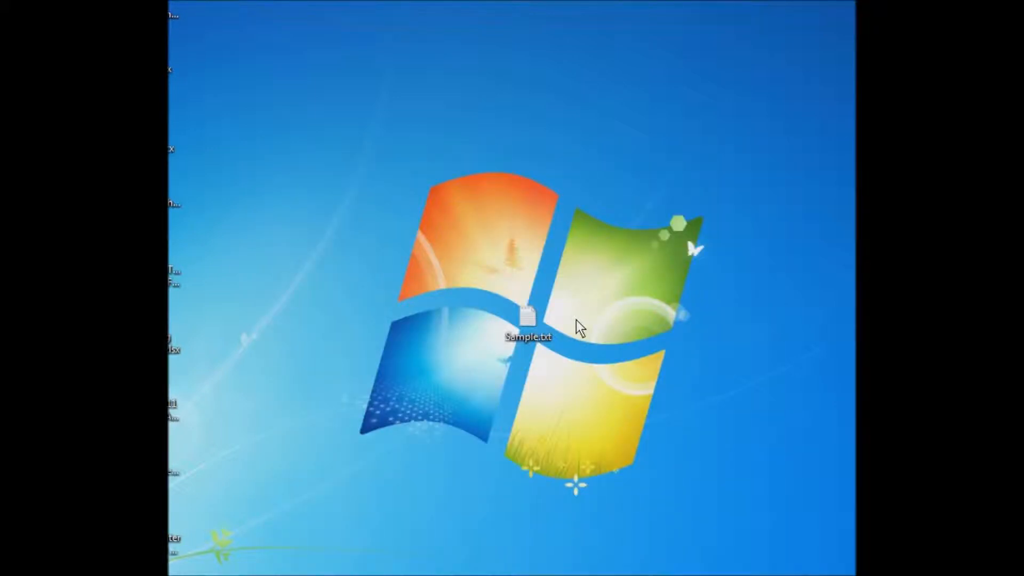
Step: Reopen Sample.txt, add the line "NEW information" below the existing text, and close it with the changes saved
double_click(528, 320)
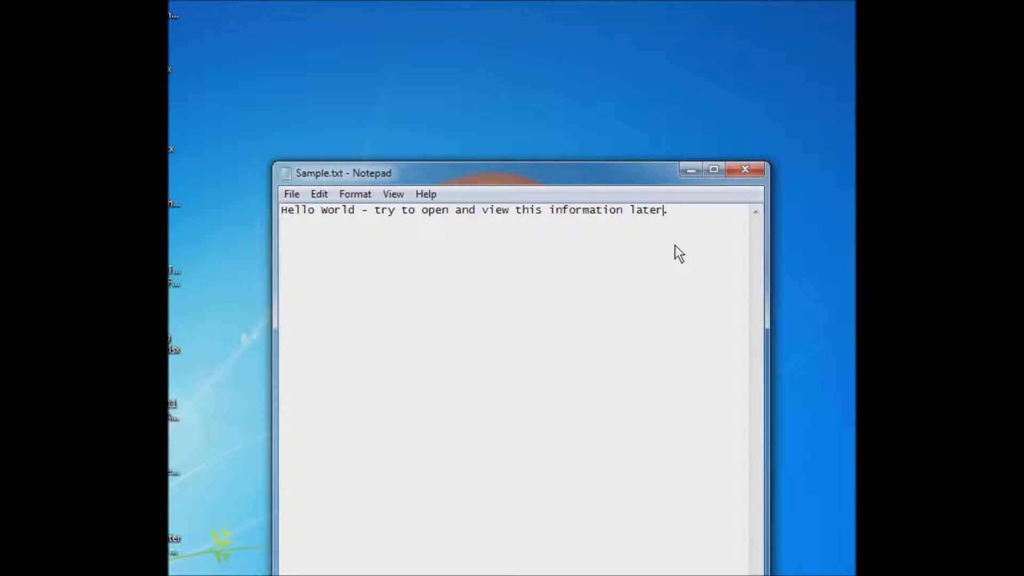
key("Down")
type("NEW information")
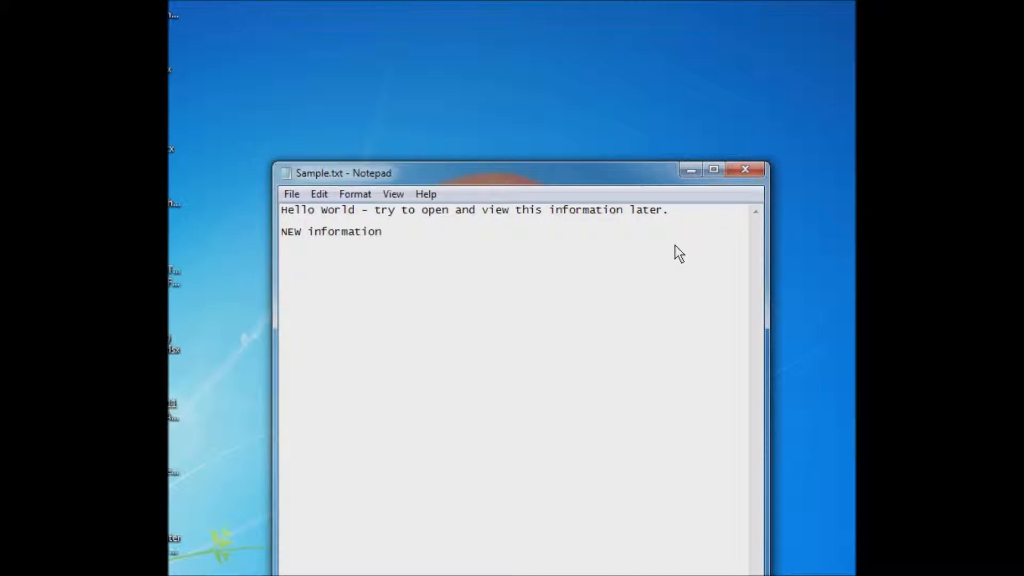
key("alt+F4")
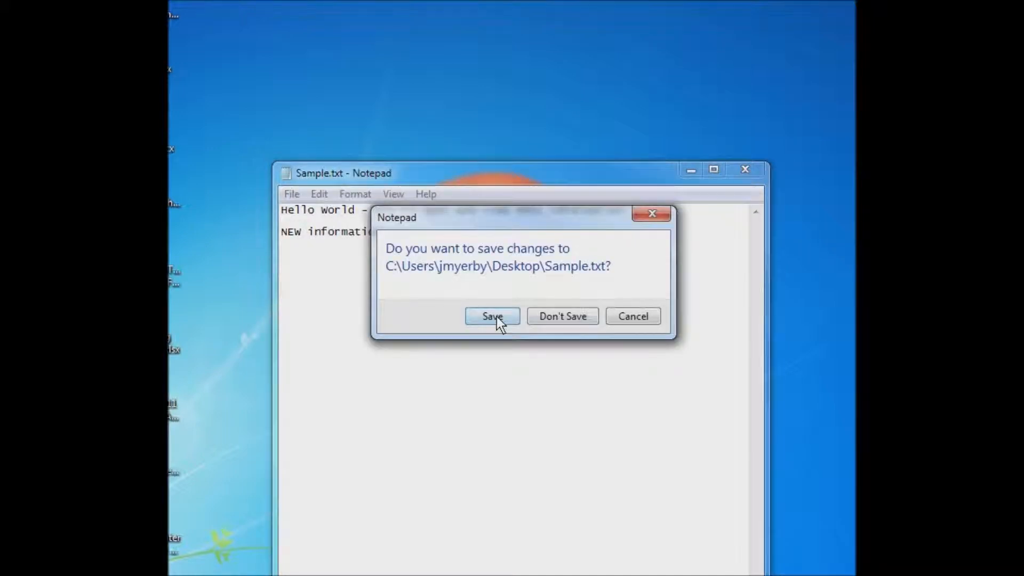
left_click(497, 315)
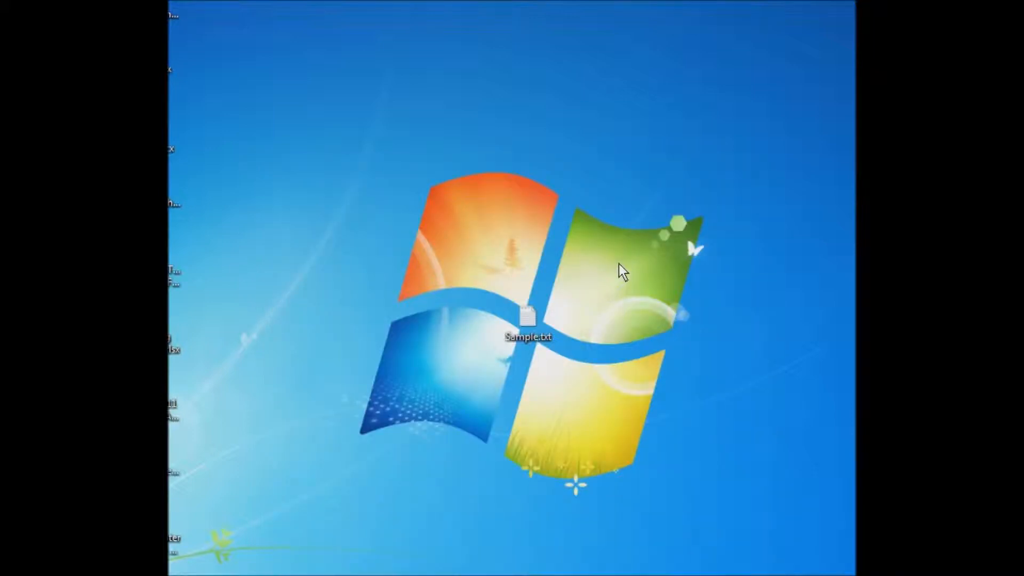
Step: Open the security properties of Sample.txt and review the permissions of the Administrators group and the personal user account
right_click(535, 327)
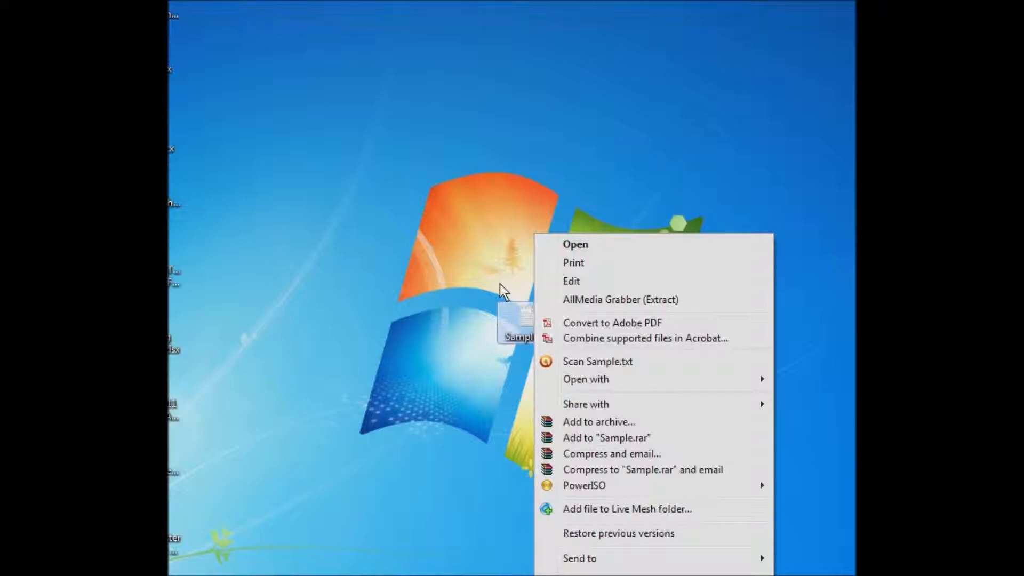
left_click(527, 322)
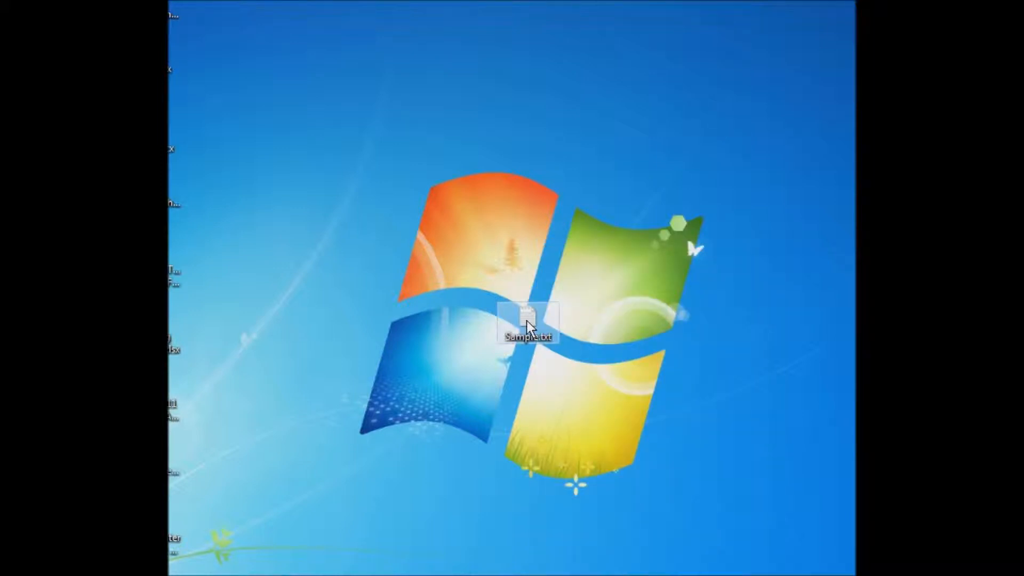
right_click(526, 321)
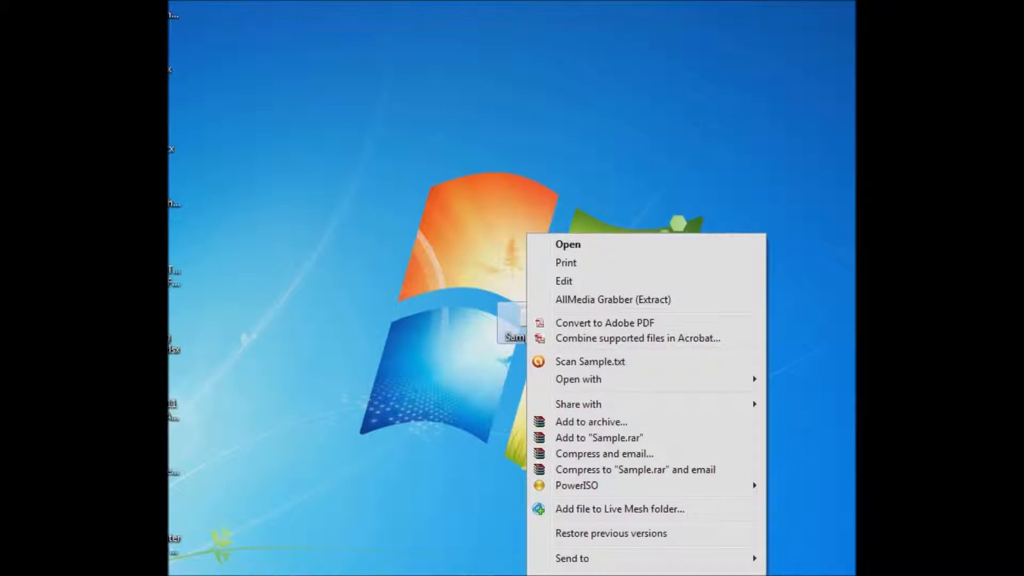
key("r")
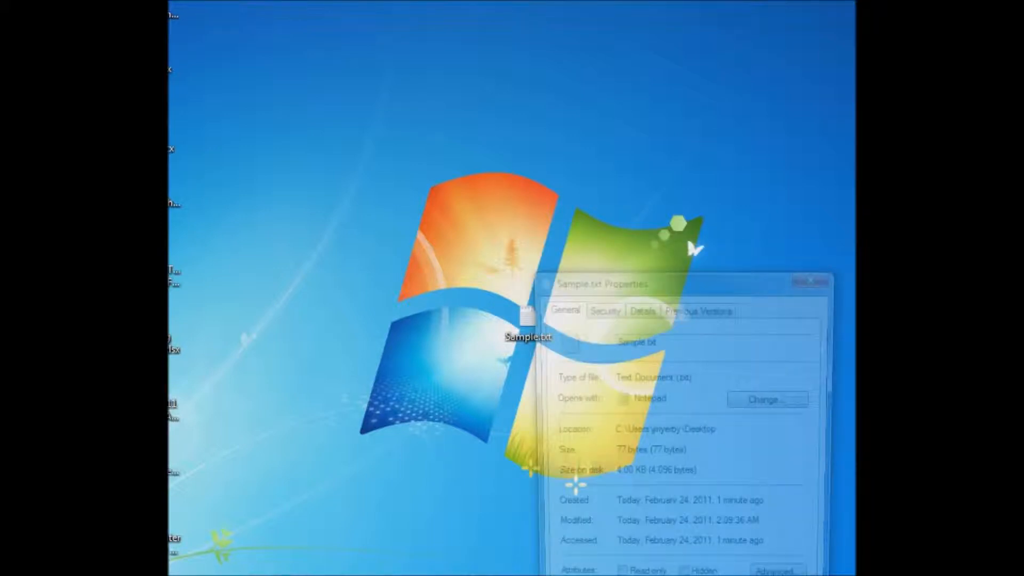
left_click_drag(667, 279, 532, 80)
left_click(488, 108)
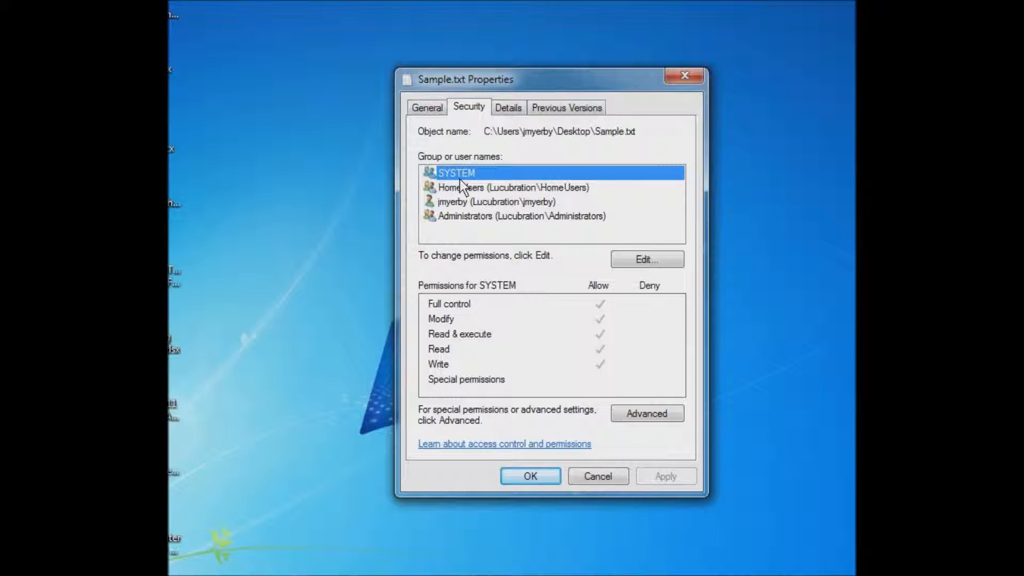
left_click(458, 217)
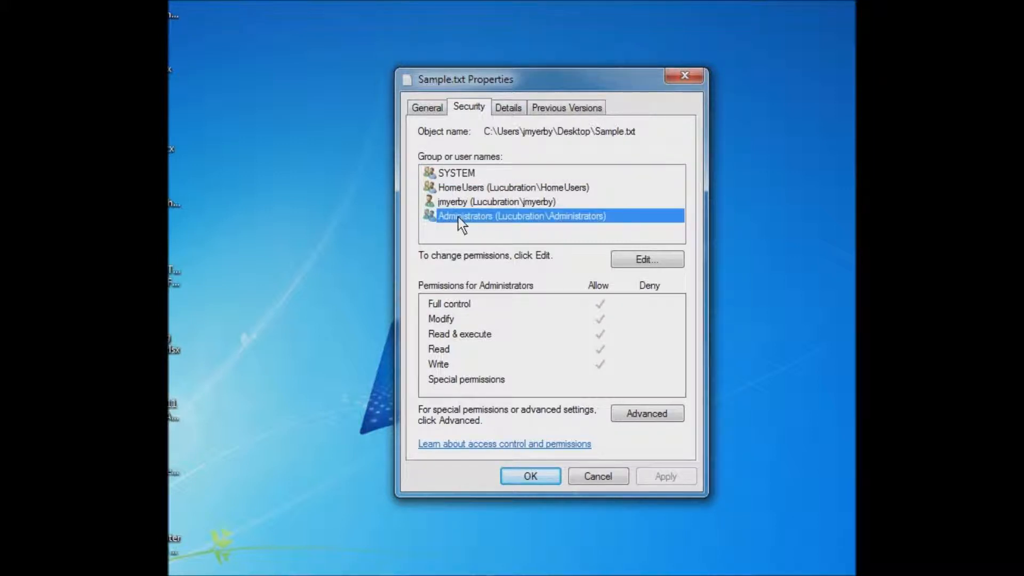
left_click(459, 205)
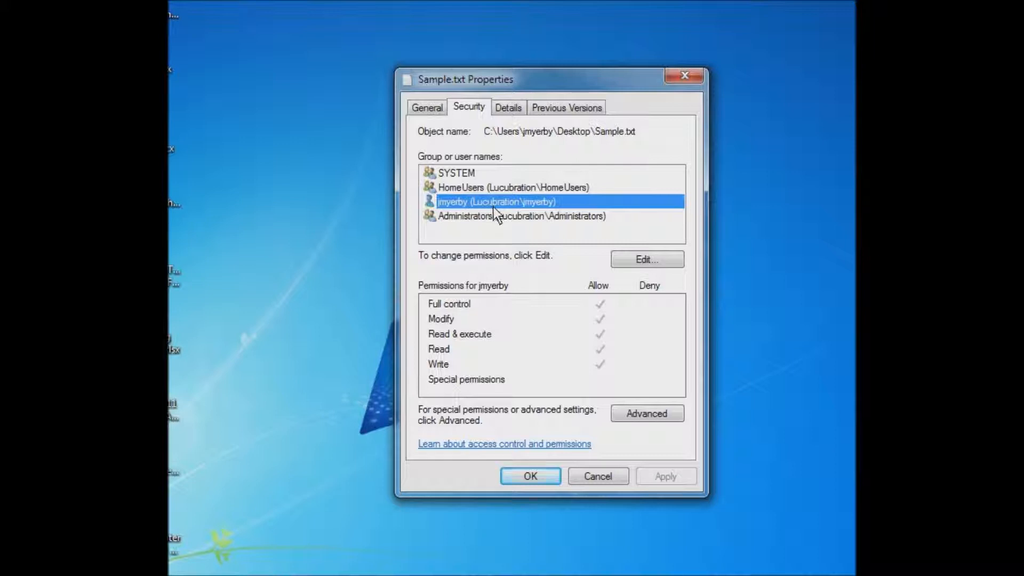
Step: Edit the Sample.txt permissions to deny Read for the personal user account, accept the deny entry, and close the file's properties
left_click(664, 261)
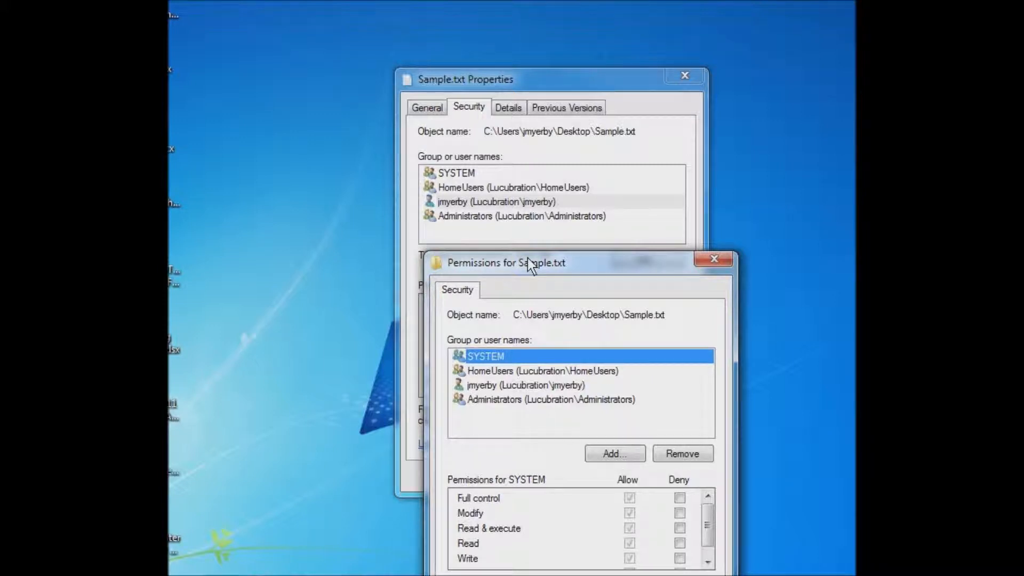
left_click_drag(527, 261, 522, 160)
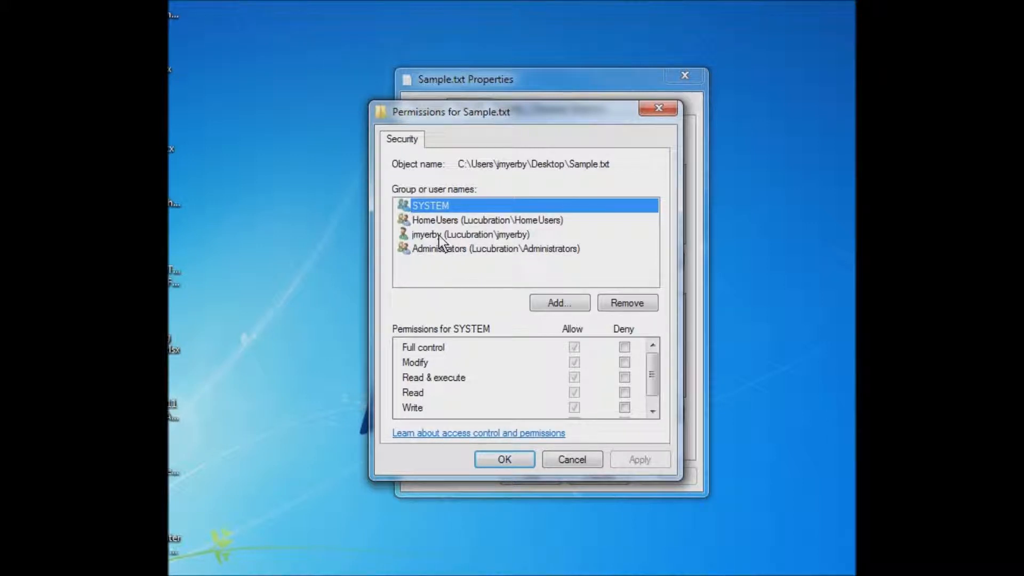
left_click(467, 235)
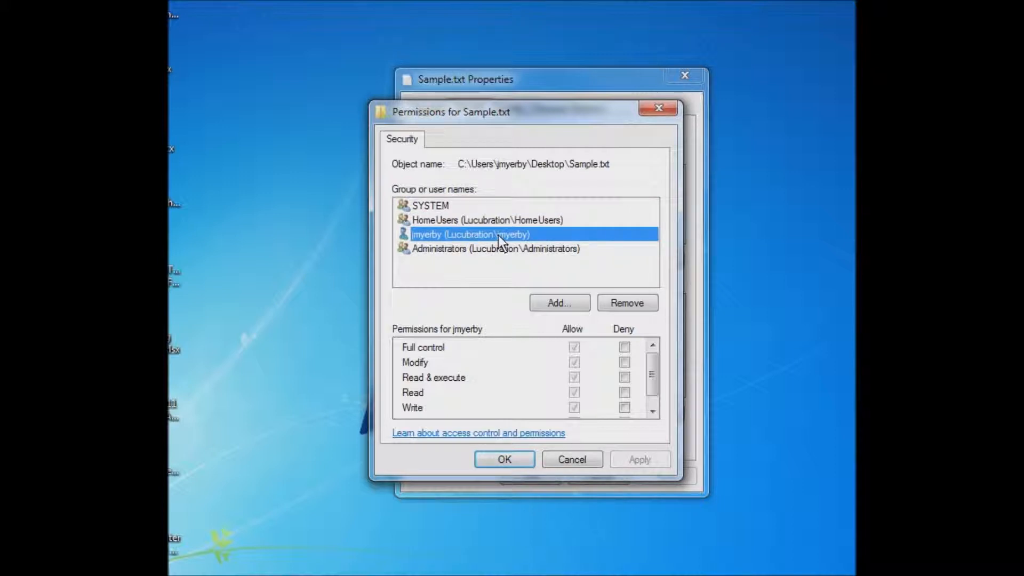
left_click(624, 393)
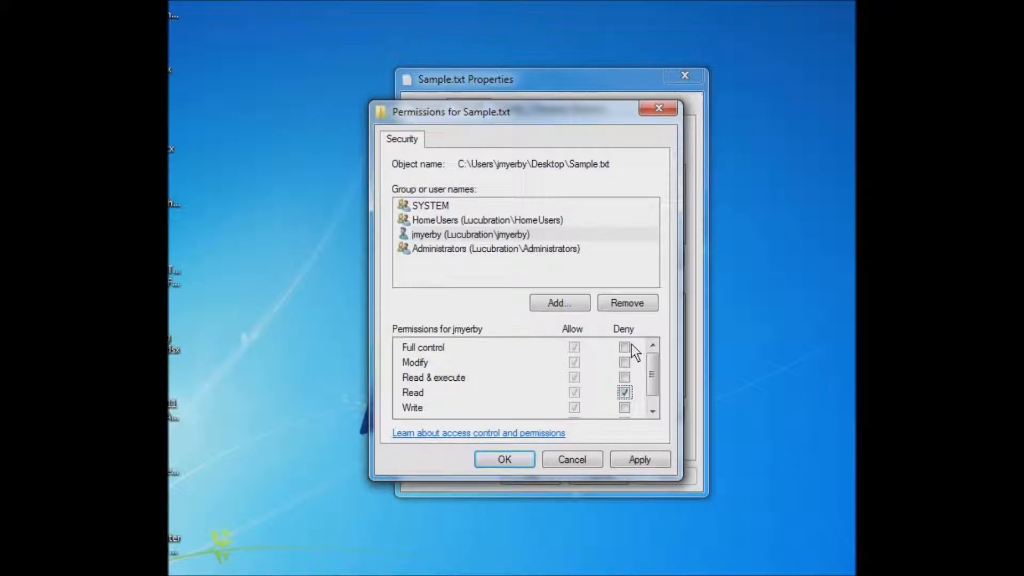
left_click(642, 463)
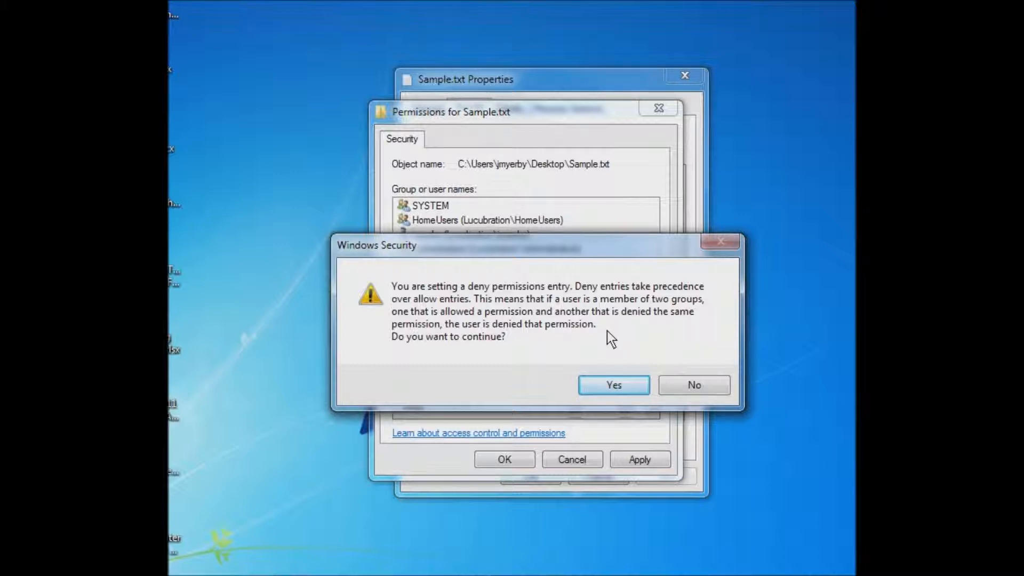
left_click(613, 385)
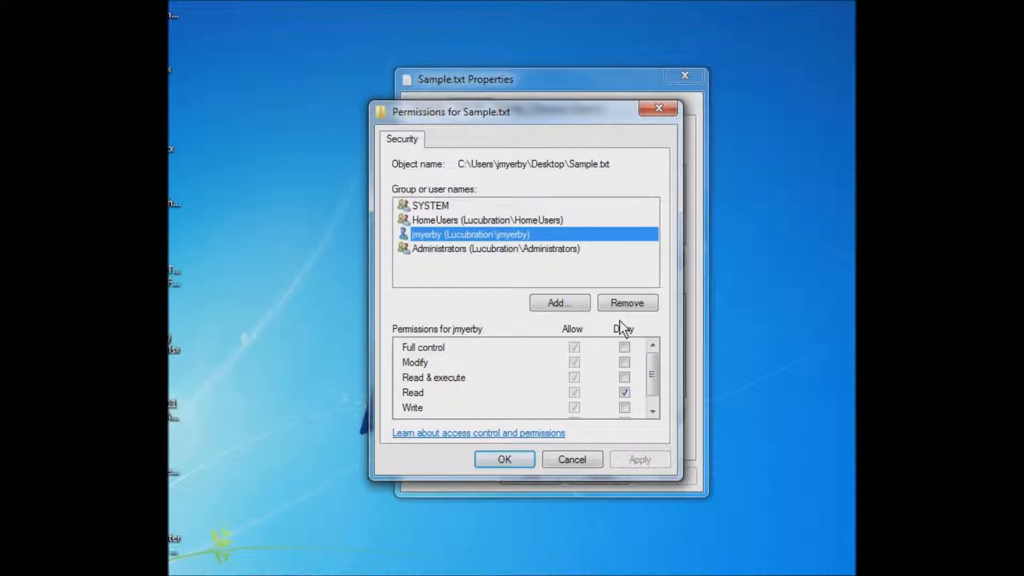
left_click(549, 455)
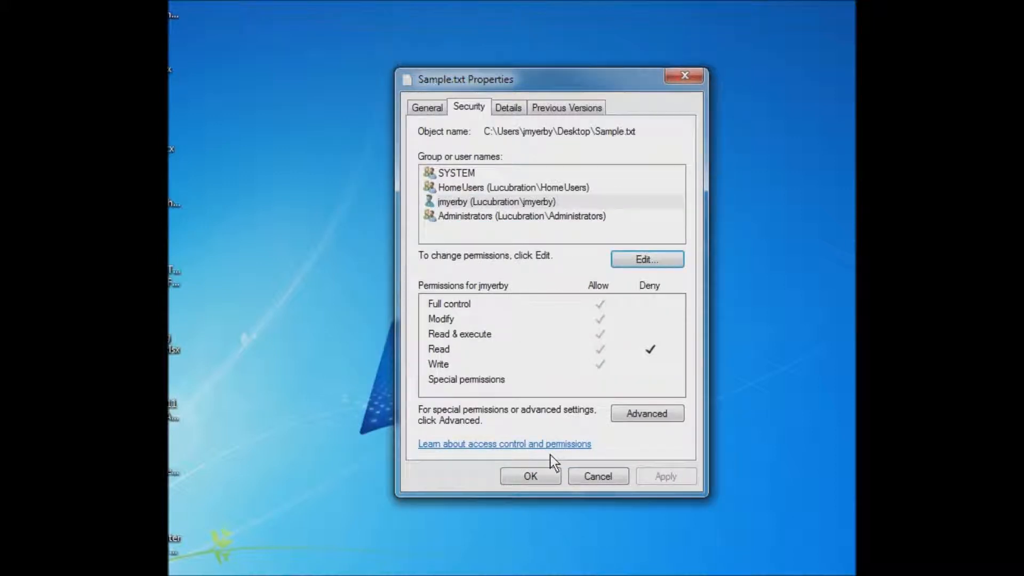
left_click(530, 478)
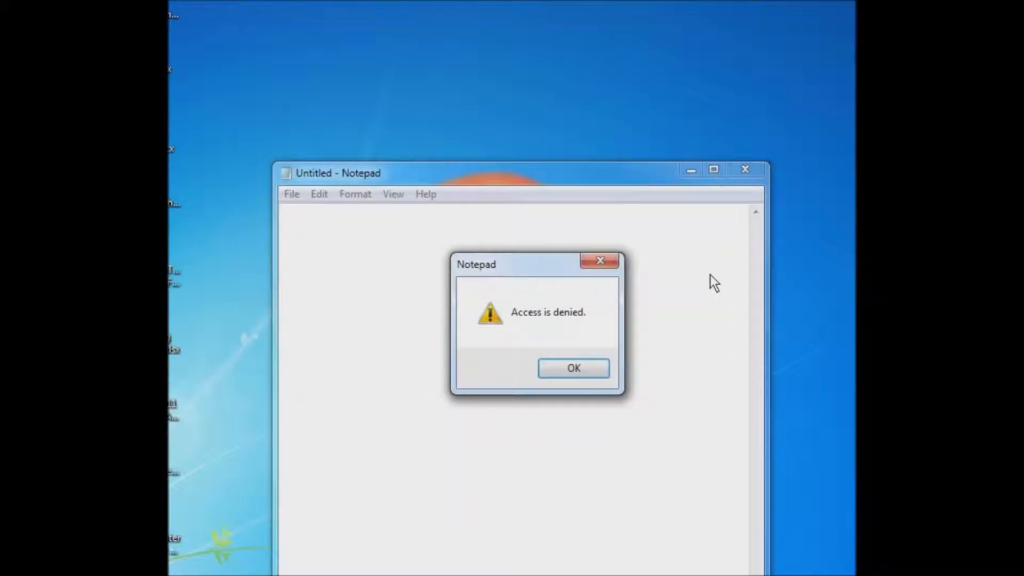
Step: Dismiss the access error and close the empty Notepad window
left_click_drag(467, 262, 408, 204)
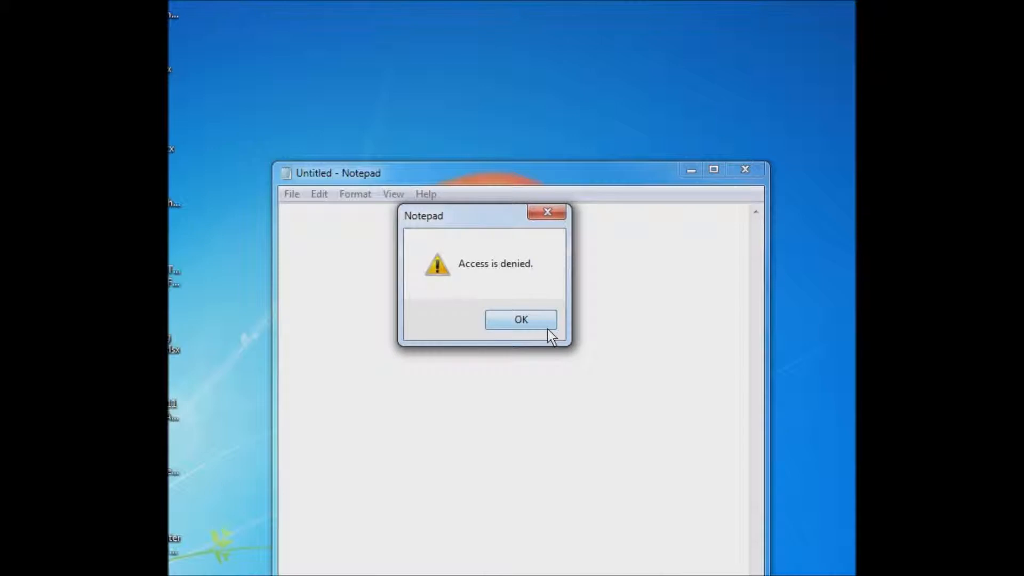
left_click(533, 323)
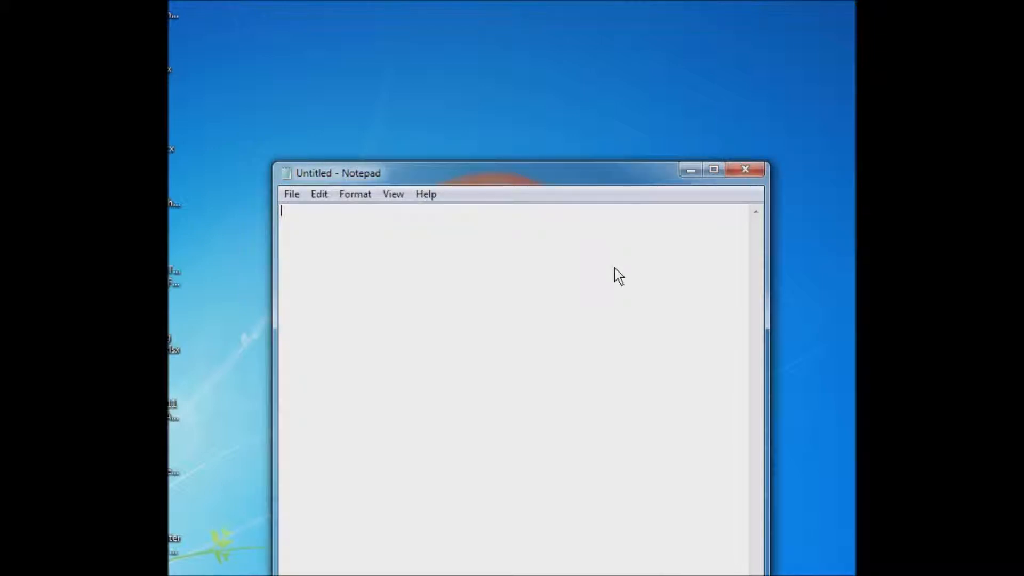
left_click(746, 169)
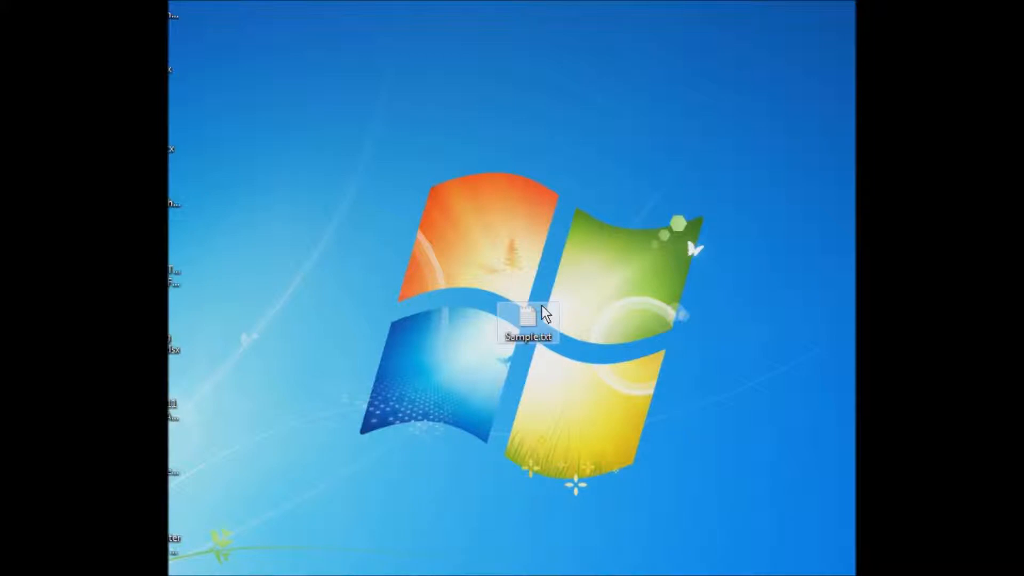
Step: Move the Sample.txt icon slightly higher on the desktop and open the file's properties
right_click(527, 320)
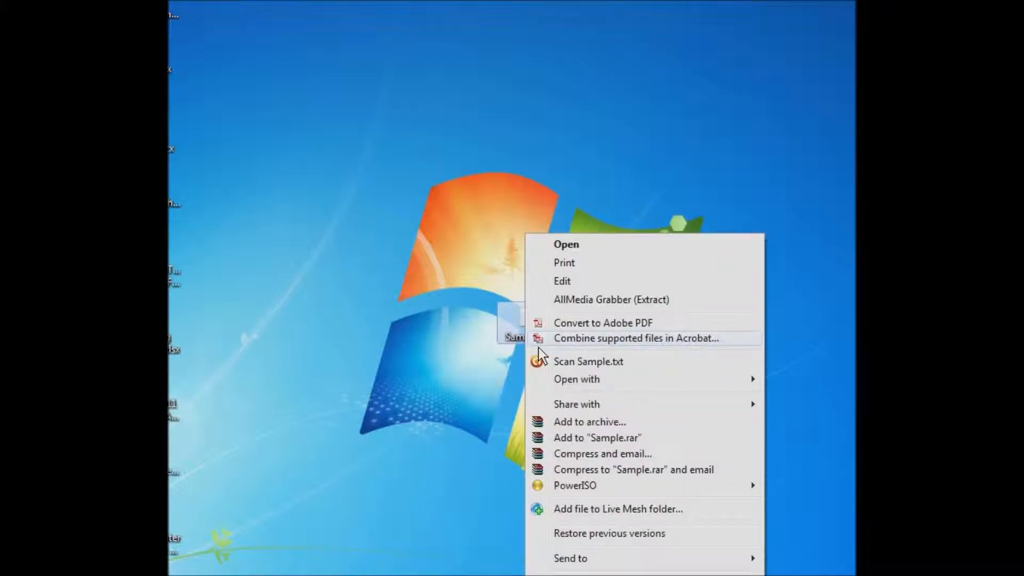
left_click(524, 320)
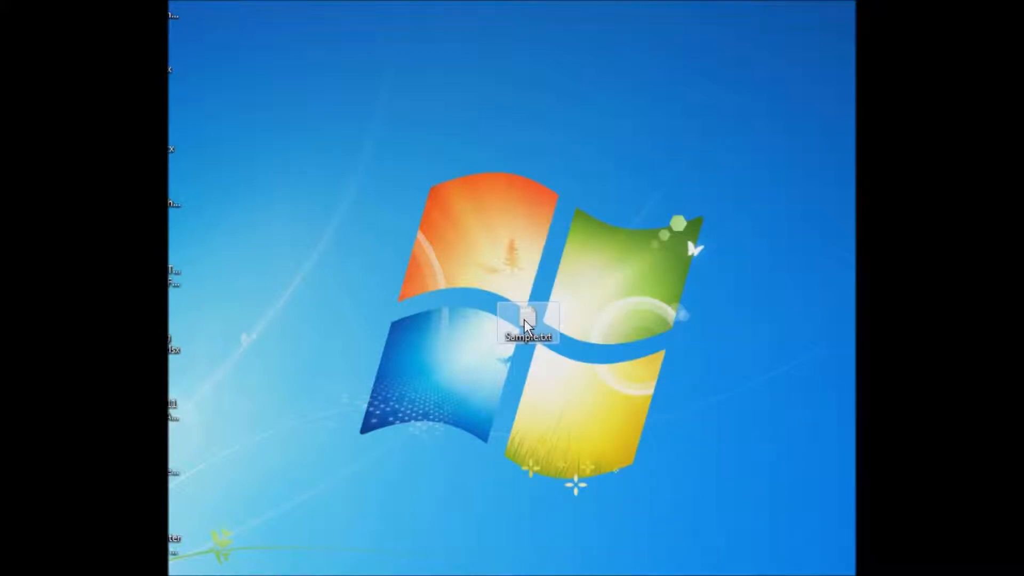
left_click_drag(524, 320, 540, 249)
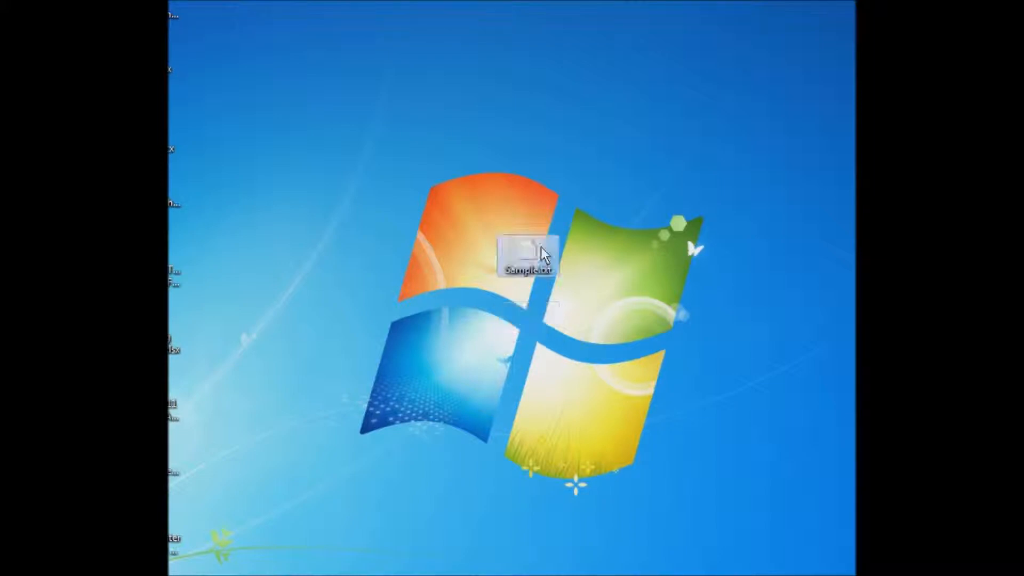
right_click(535, 250)
right_click(521, 249)
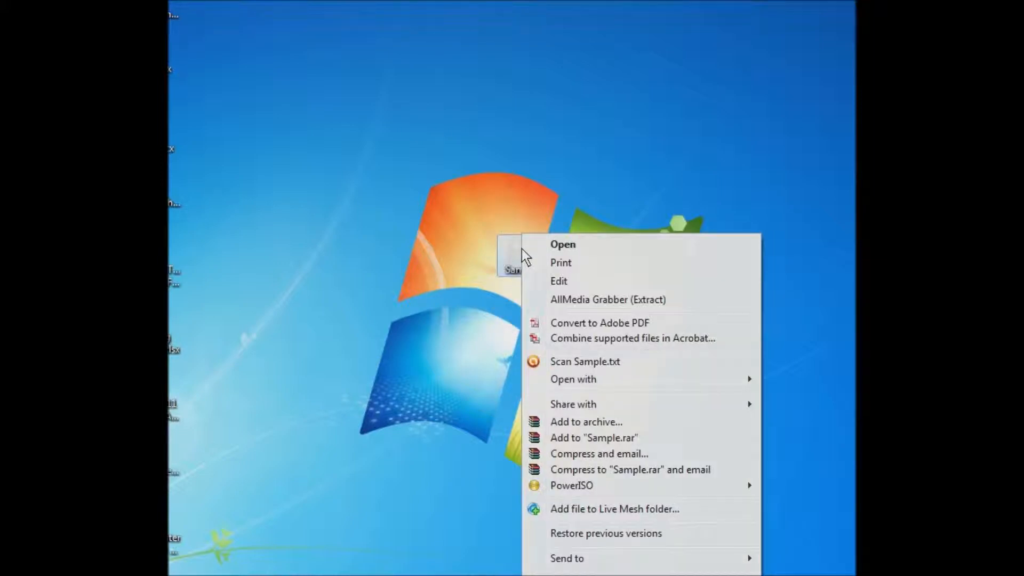
key("r")
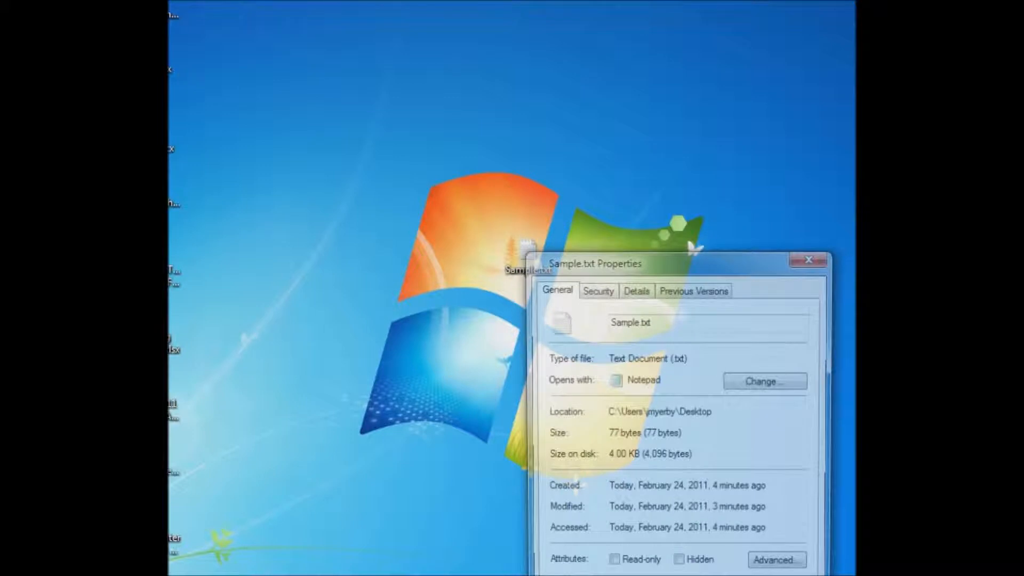
Step: Open the permissions editor from the Sample.txt security properties, review the personal user account's Read denial, and leave without applying changes
left_click_drag(627, 262, 517, 105)
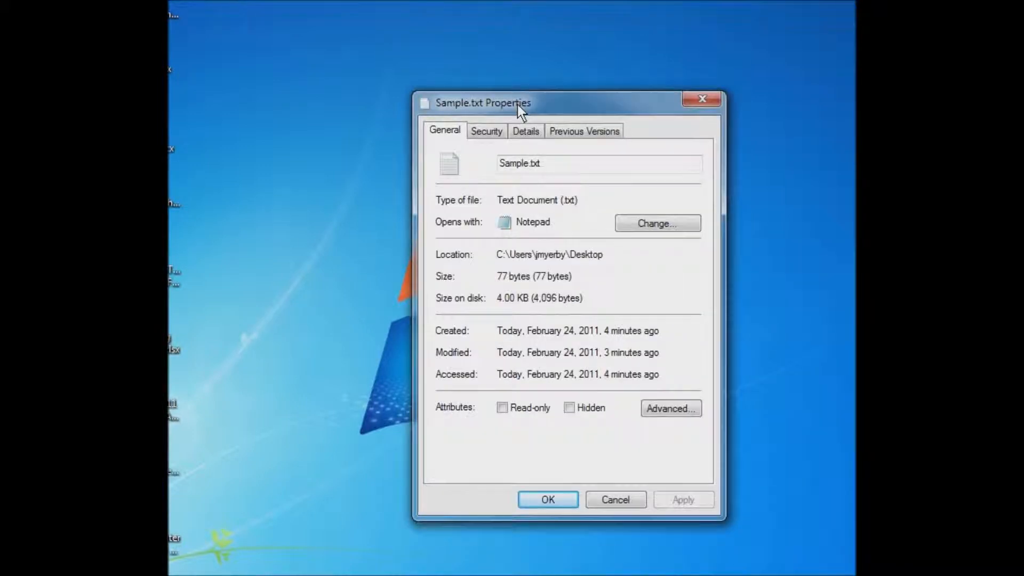
left_click(500, 133)
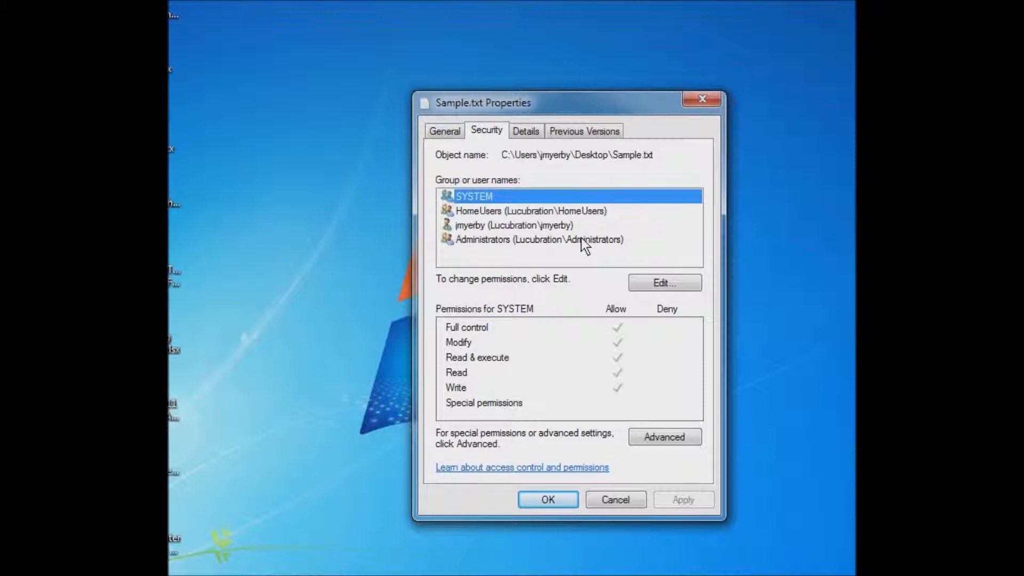
left_click(645, 282)
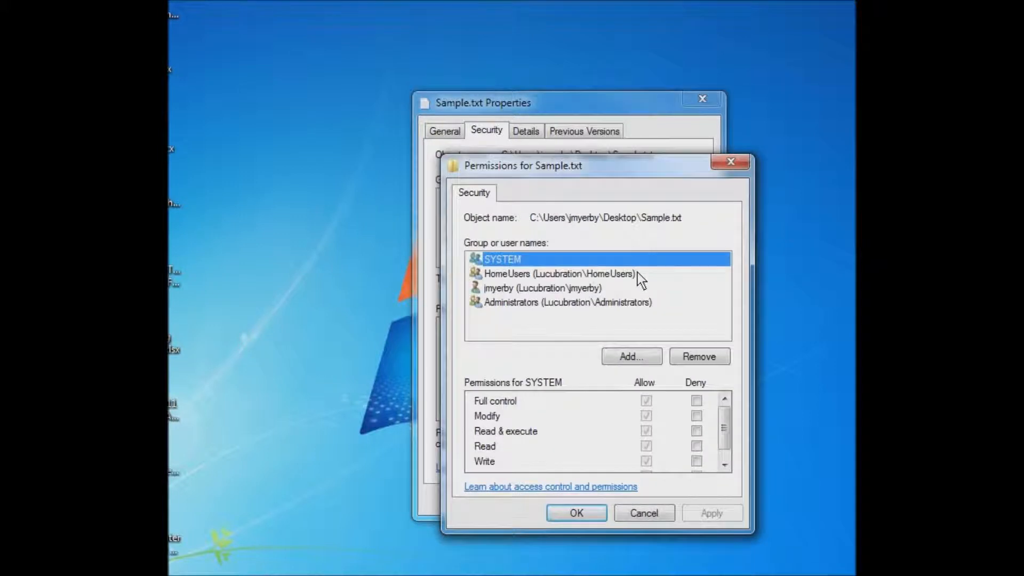
left_click(586, 288)
left_click(696, 446)
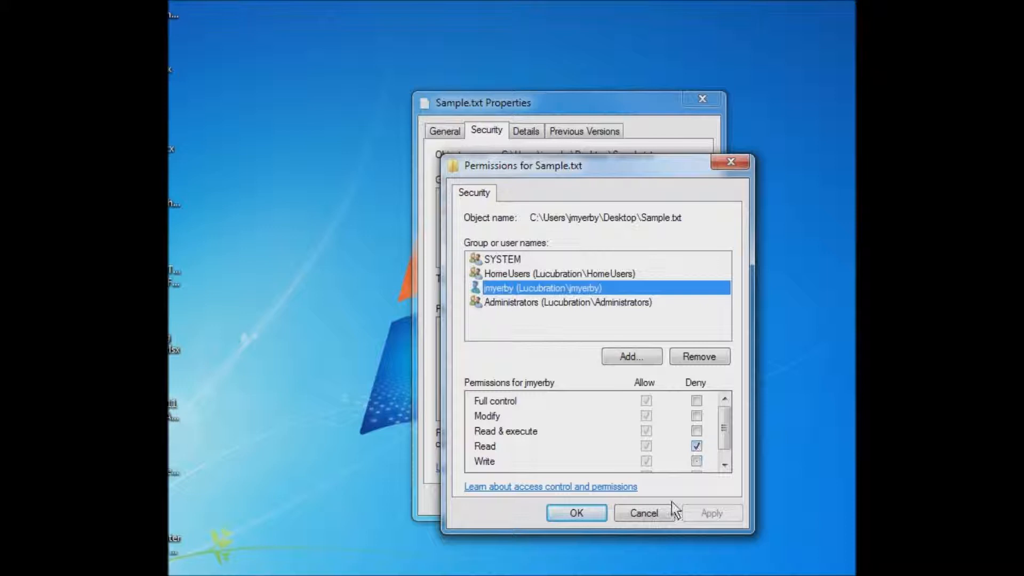
left_click(640, 515)
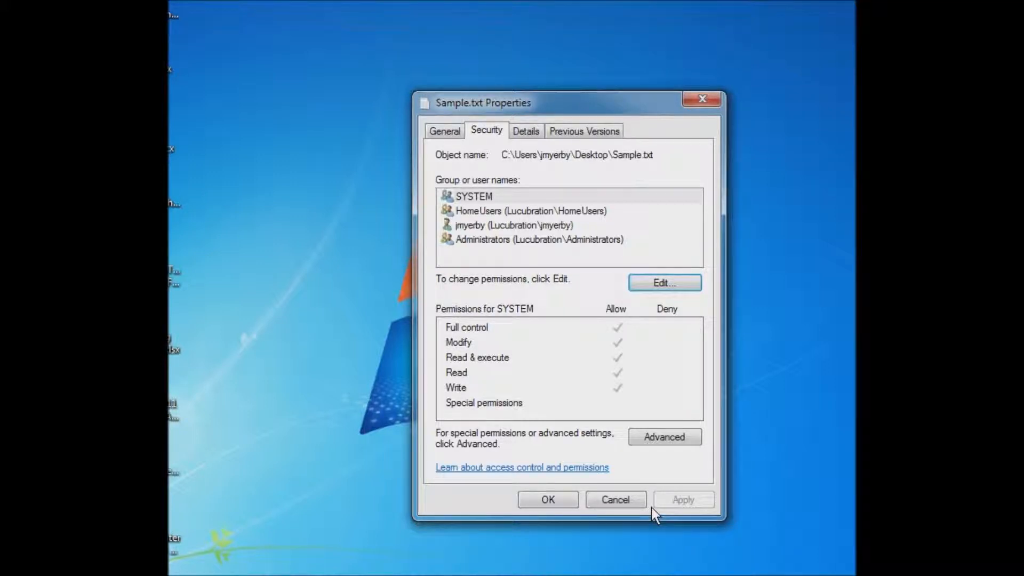
Step: Review the general, security and details properties of Sample.txt, and close the properties window
left_click(451, 132)
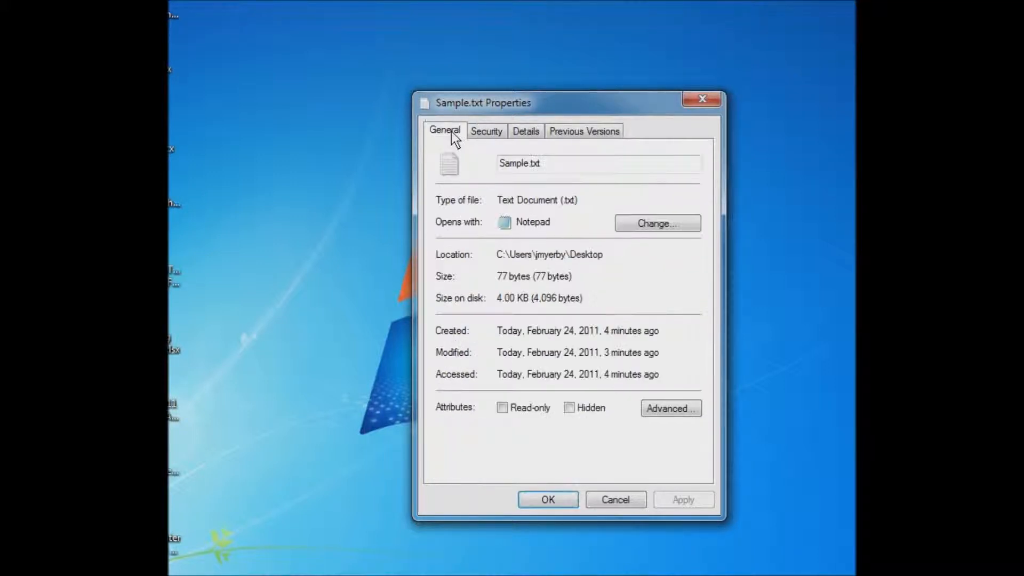
left_click(494, 130)
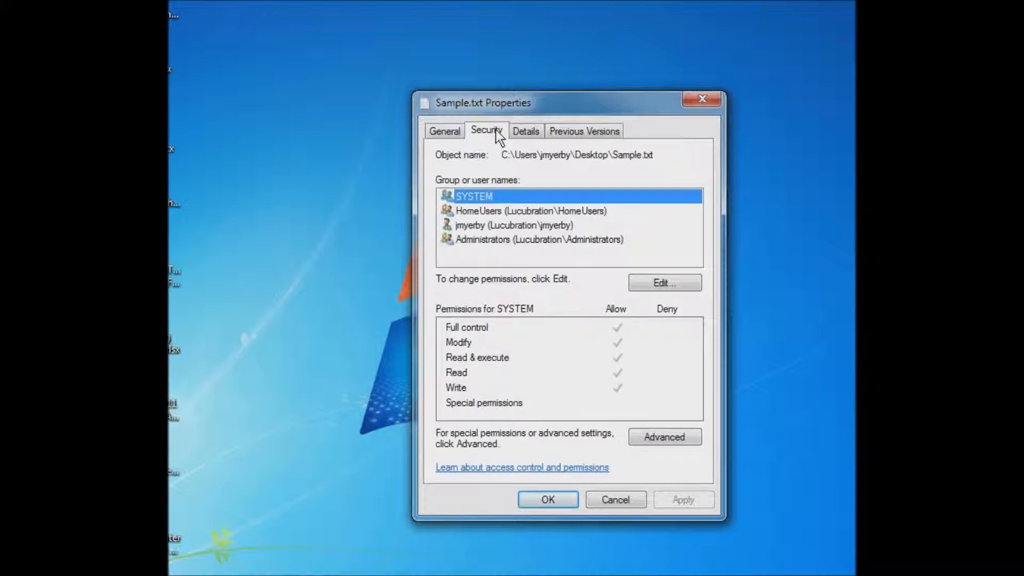
left_click(533, 131)
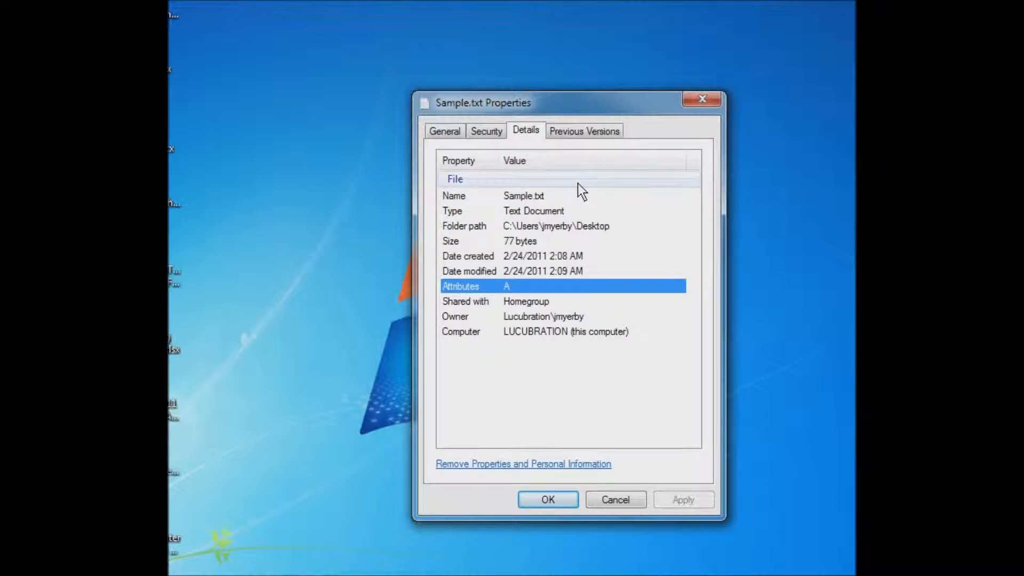
left_click(627, 505)
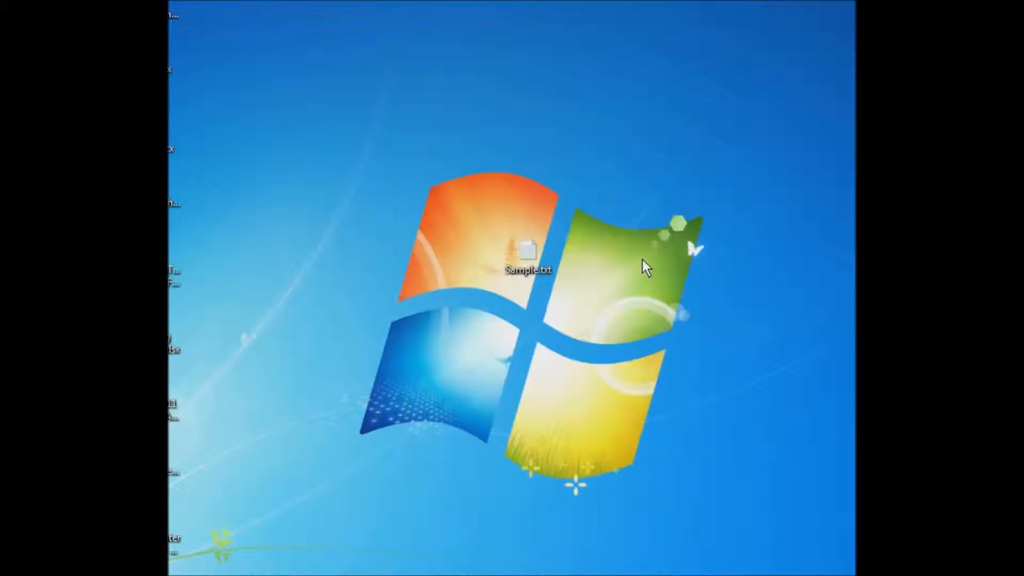
Step: Start sharing Sample.txt with specific people and look up the computer's user accounts in Control Panel
right_click(527, 257)
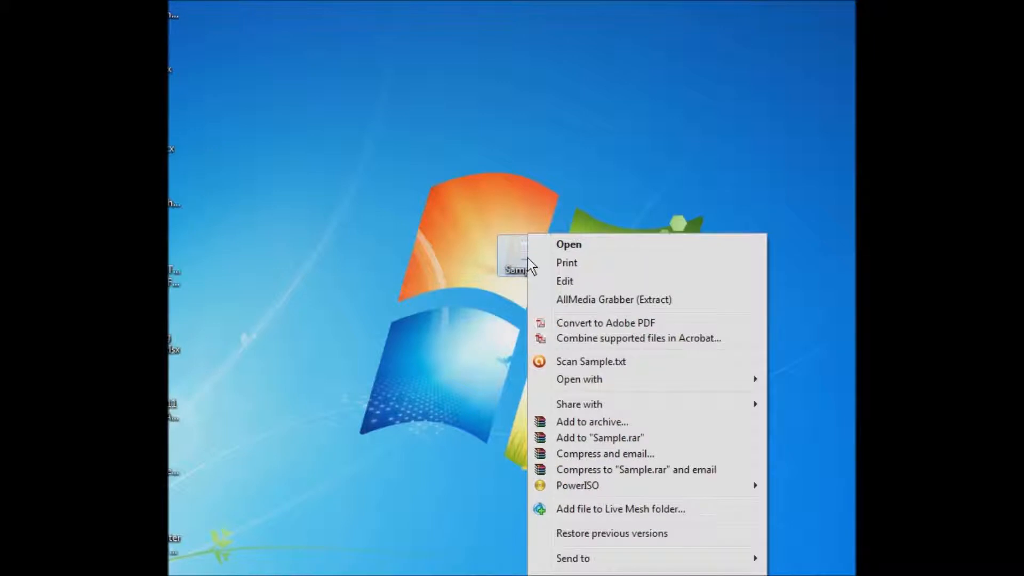
mouse_move(600, 408)
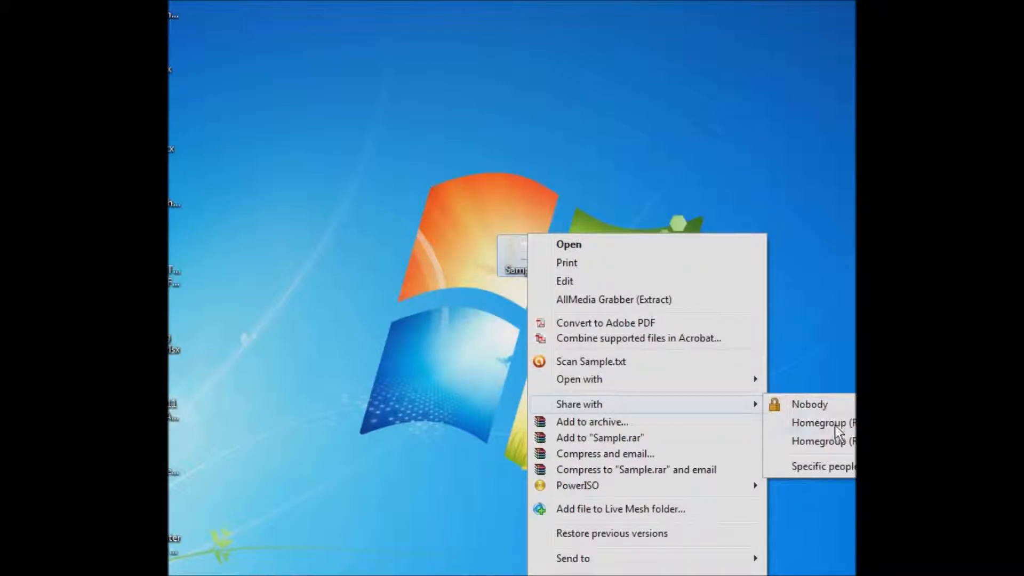
left_click(835, 466)
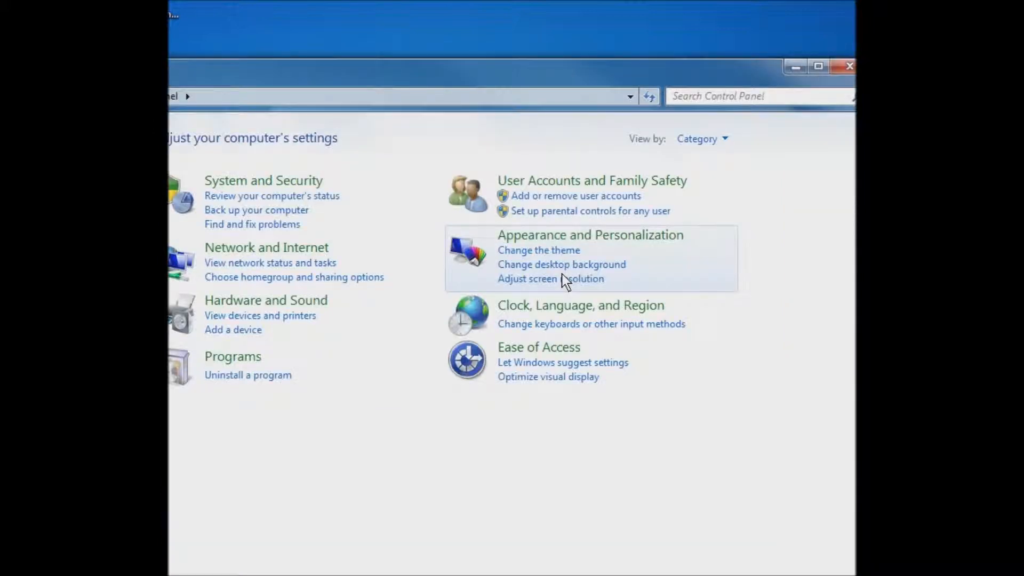
left_click(594, 197)
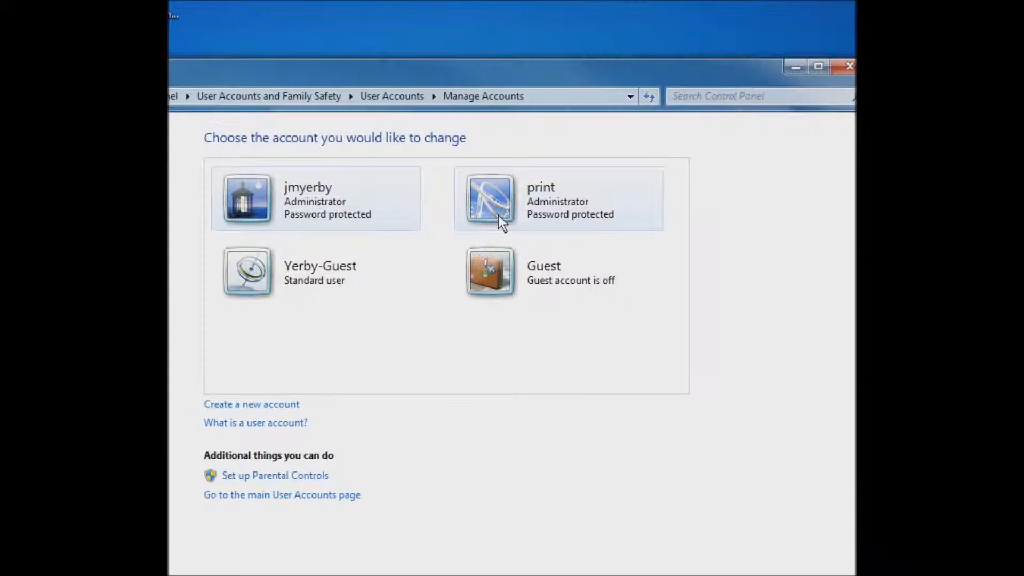
left_click_drag(494, 79, 619, 69)
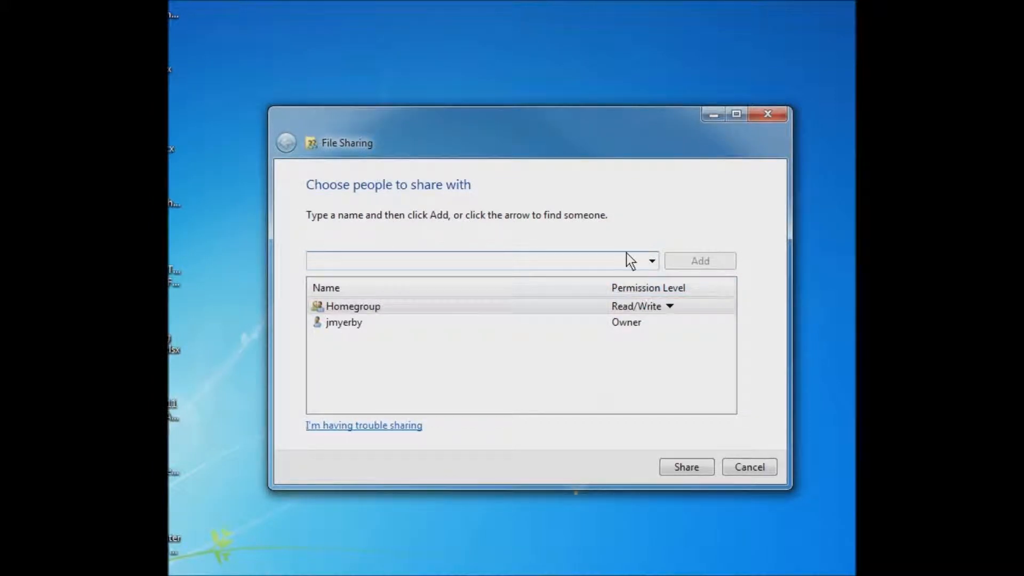
Step: Share Sample.txt with the print account at Read/Write level and accept giving access to the Desktop folder
type("print")
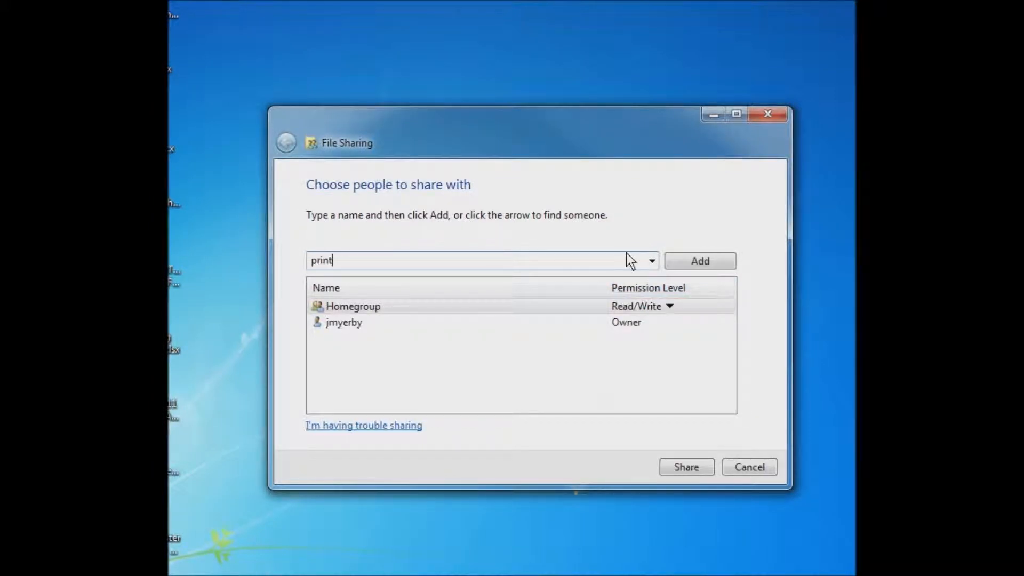
left_click(700, 262)
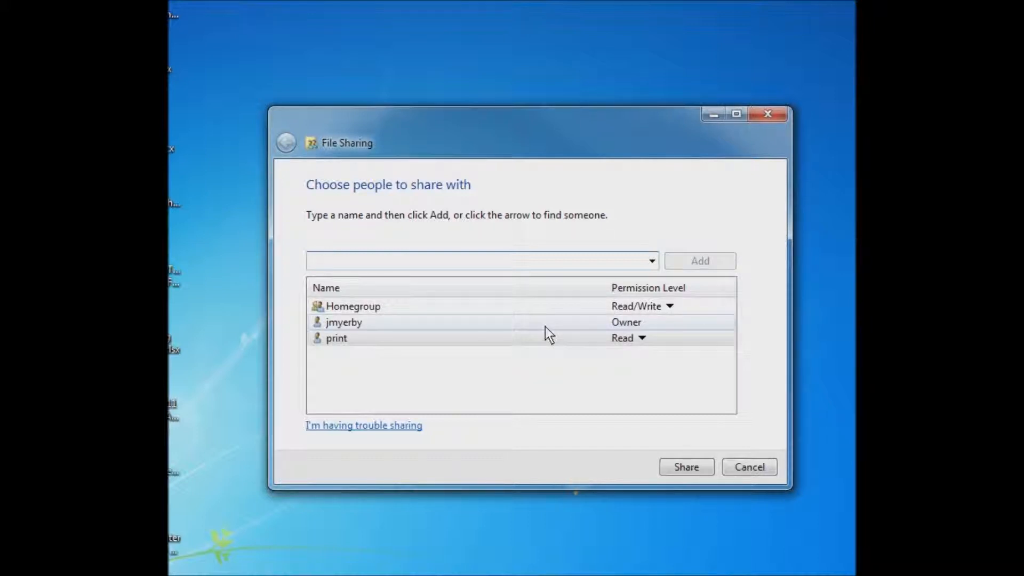
left_click(642, 338)
left_click(694, 359)
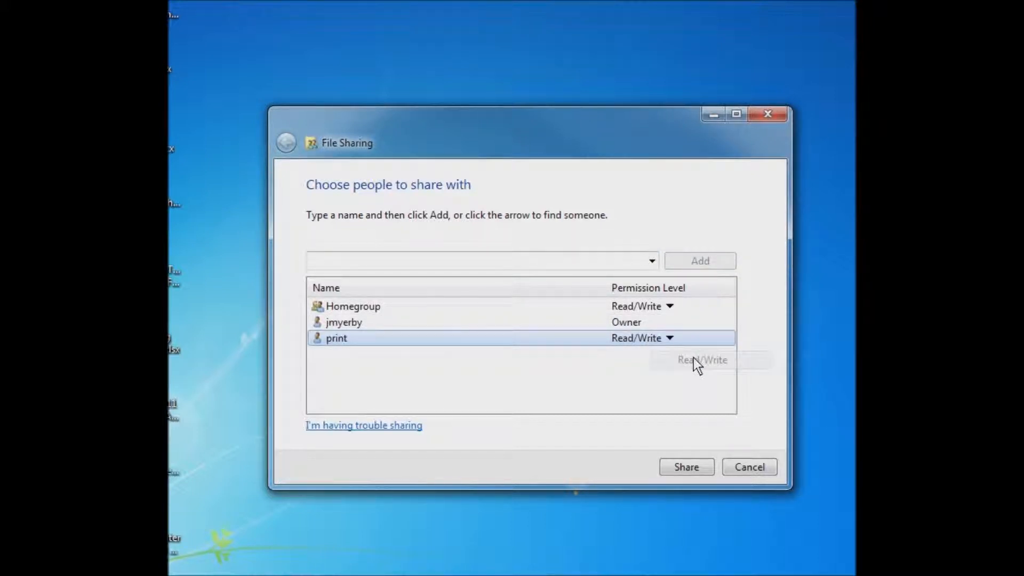
left_click(688, 467)
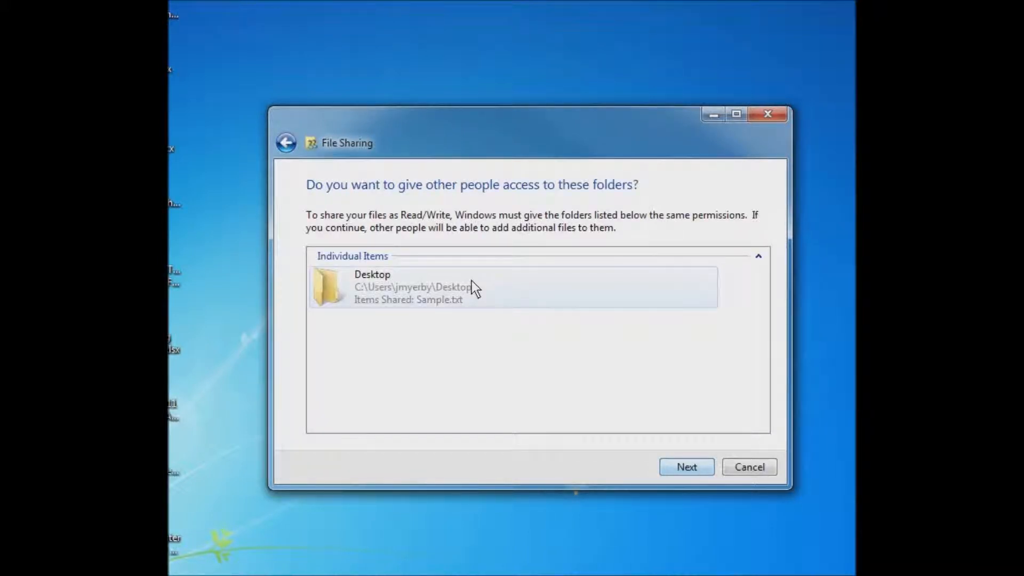
left_click(688, 468)
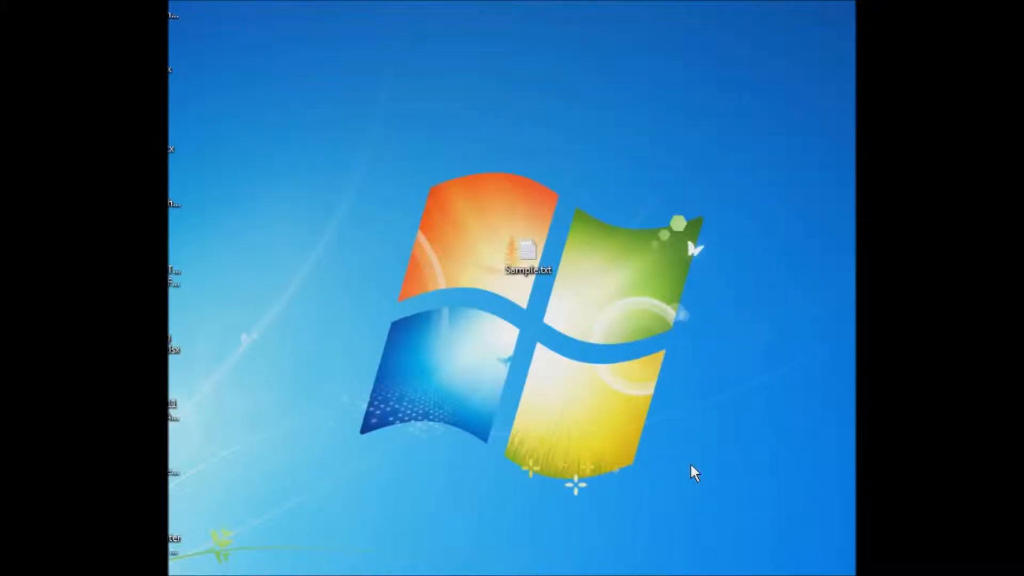
Step: Open the security properties of Sample.txt, examine the permissions of the print account, and close the properties
right_click(522, 273)
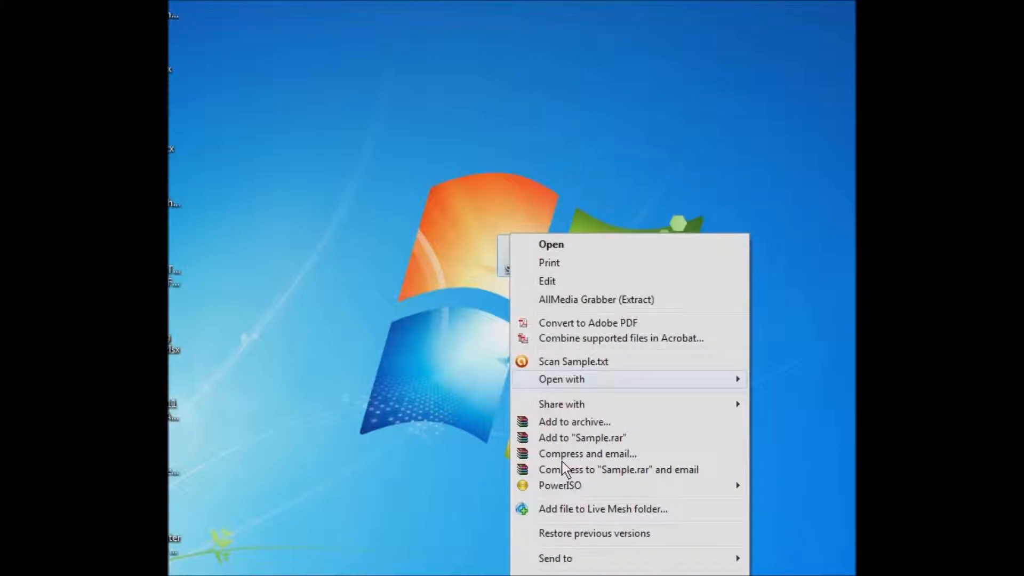
key("r")
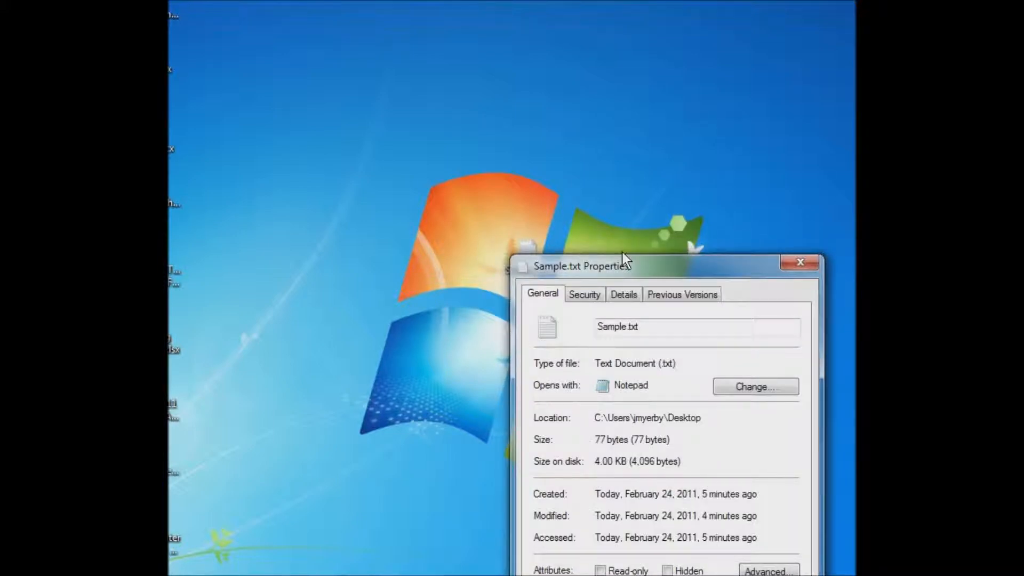
left_click_drag(622, 253, 514, 24)
left_click(467, 56)
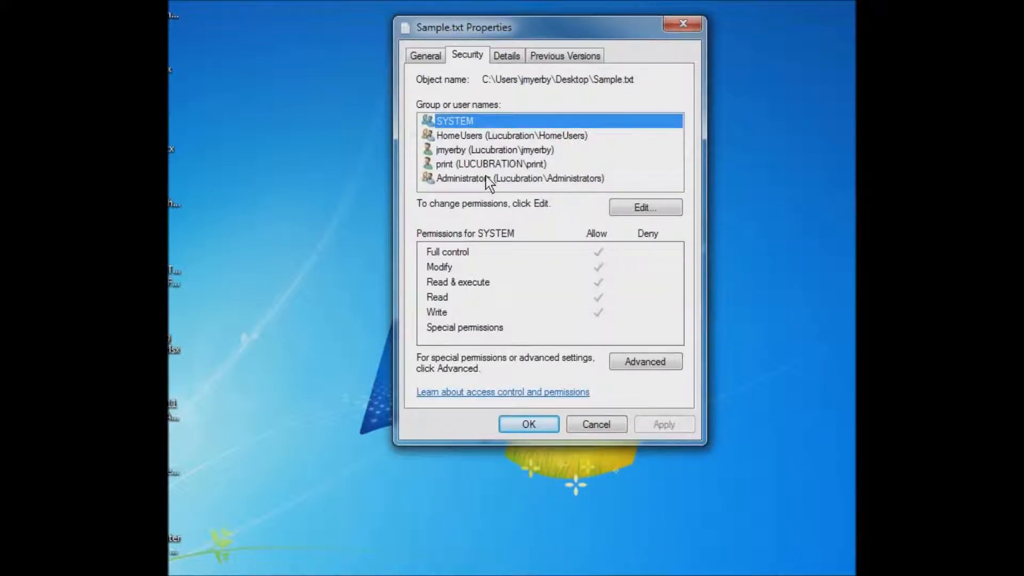
left_click(480, 164)
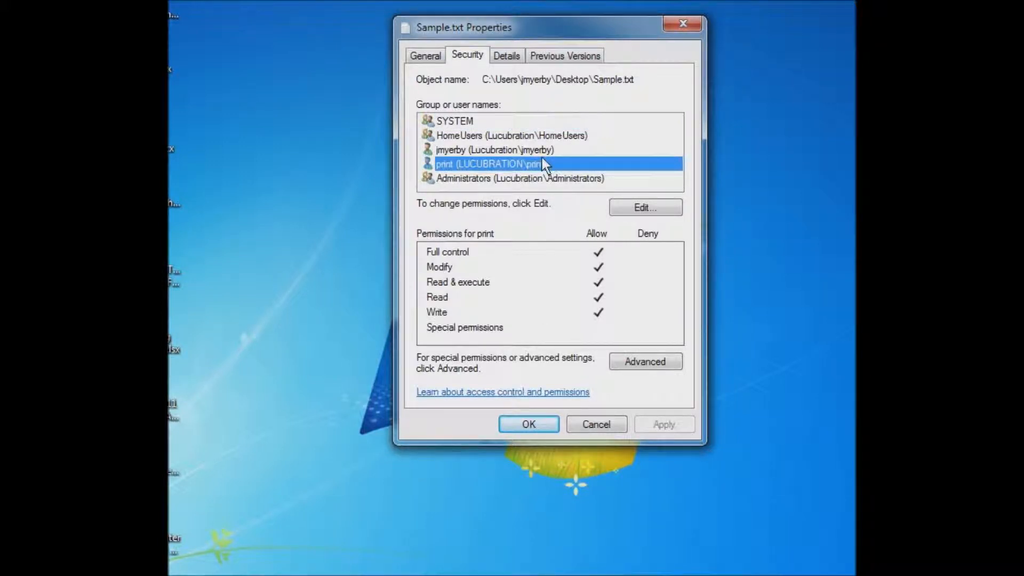
left_click(528, 425)
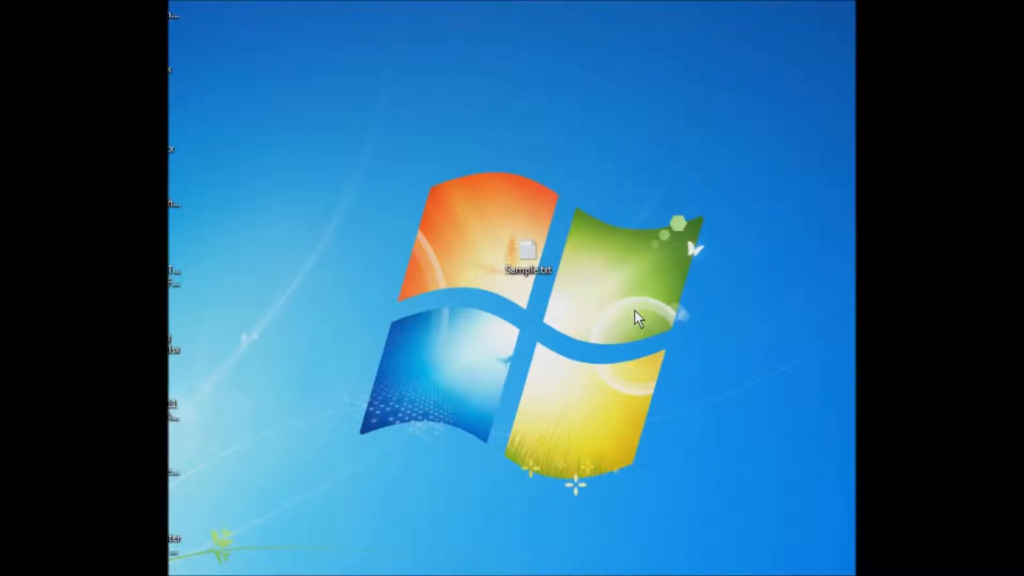
Step: Try to open Sample.txt from the desktop, dismiss the error, and close the Notepad window
double_click(523, 267)
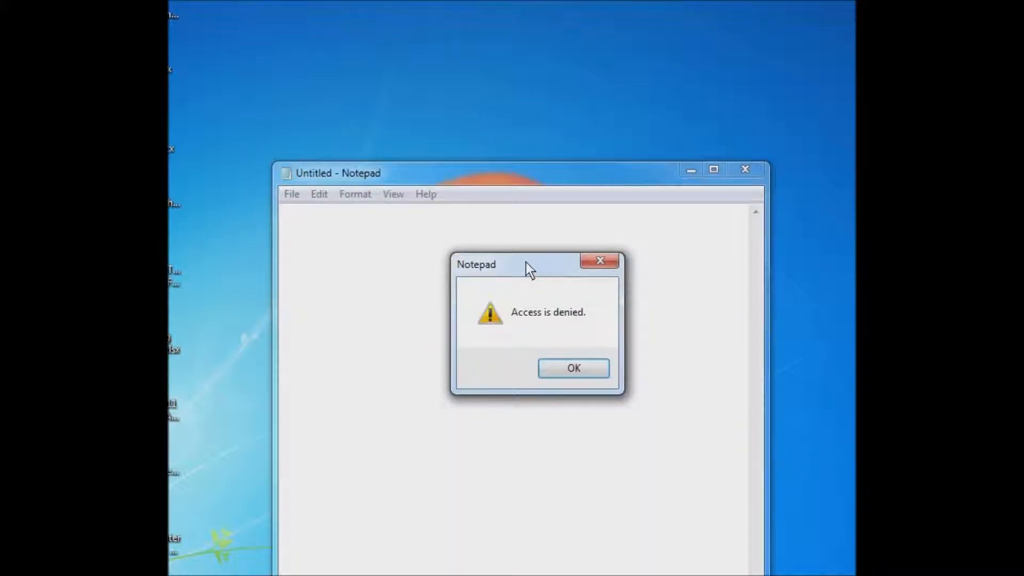
left_click(600, 260)
key("alt+F4")
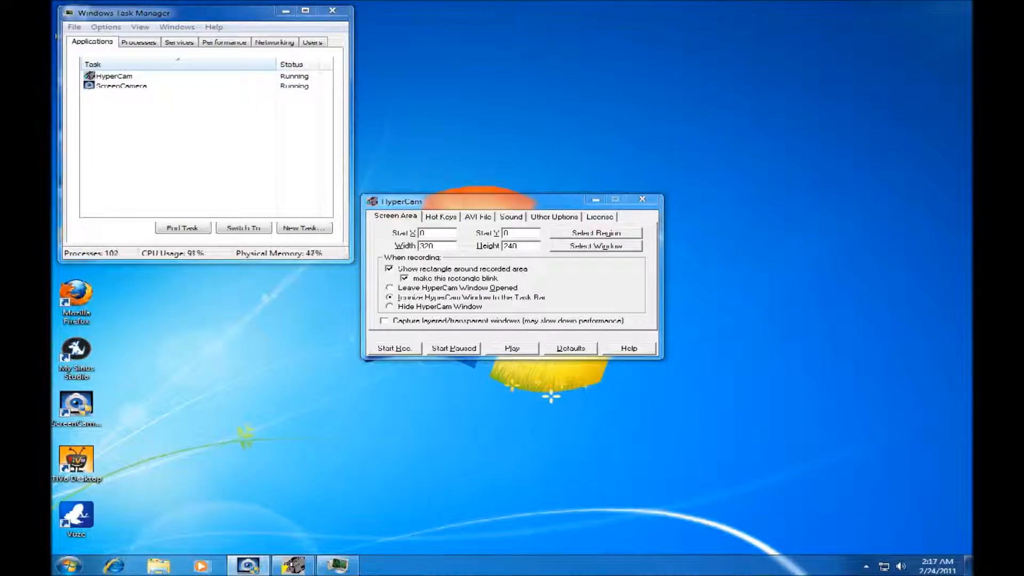
Step: Minimize the Task Manager and HyperCam windows and open Computer to view the drives
left_click(288, 10)
left_click(595, 200)
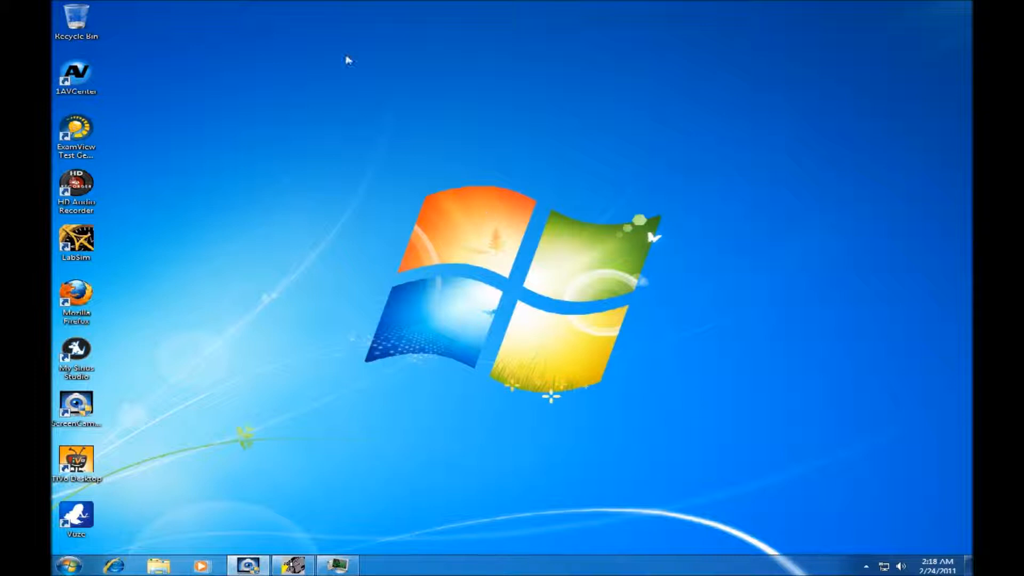
left_click(70, 566)
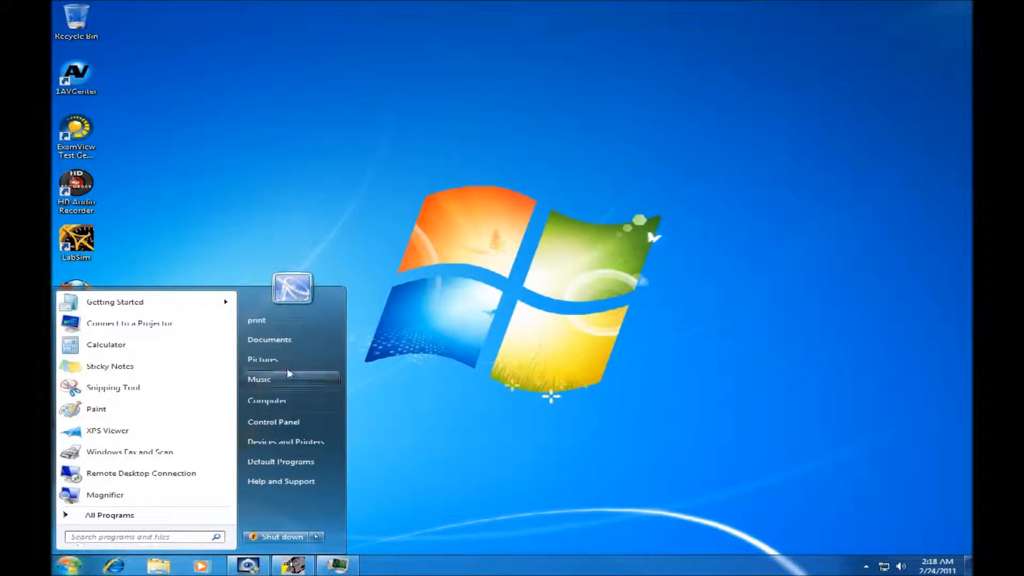
left_click(267, 401)
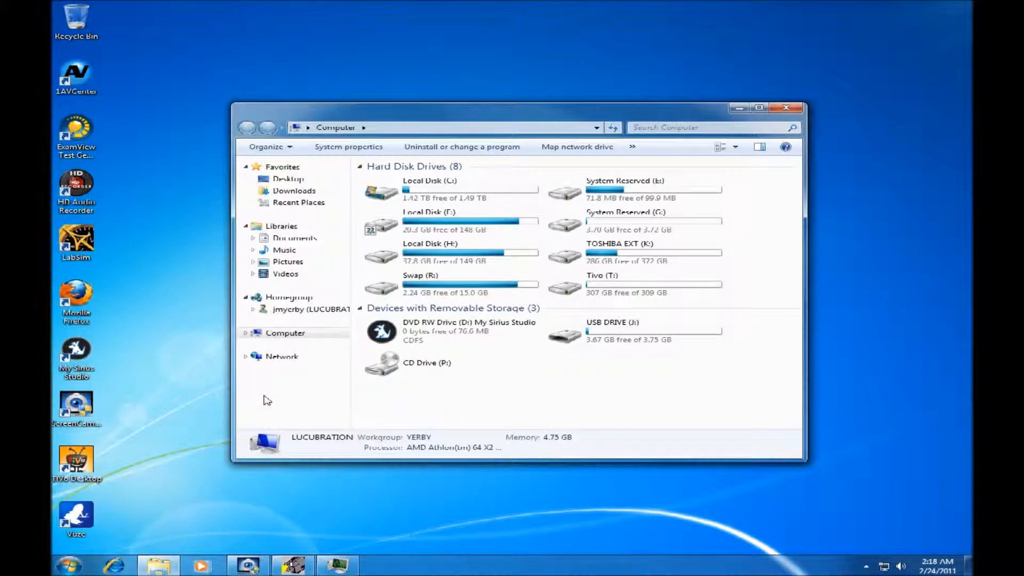
Step: Browse on Local Disk (C:) through Users to the file owner's Desktop folder and open the Sample text document
double_click(423, 185)
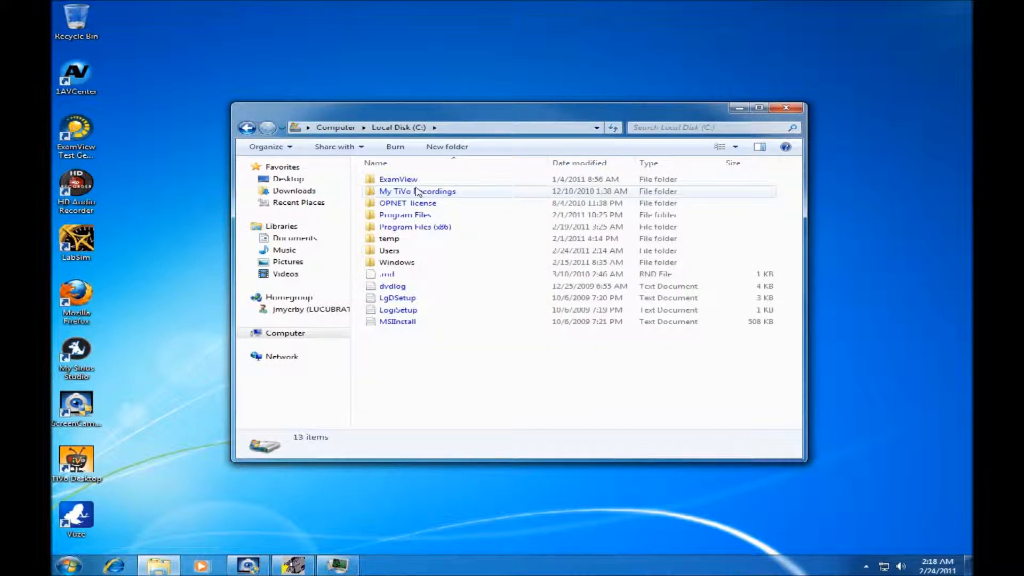
double_click(389, 251)
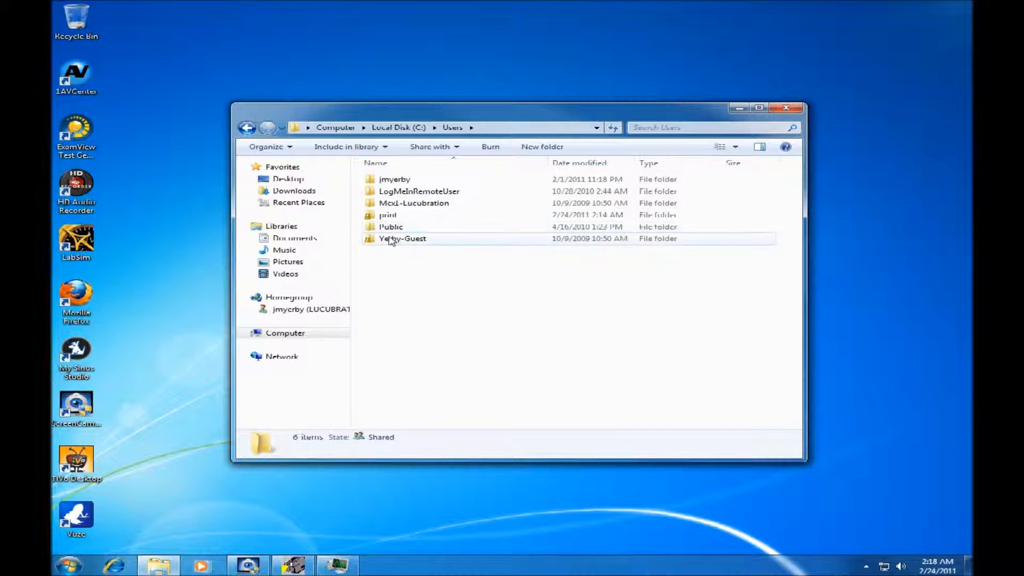
double_click(392, 178)
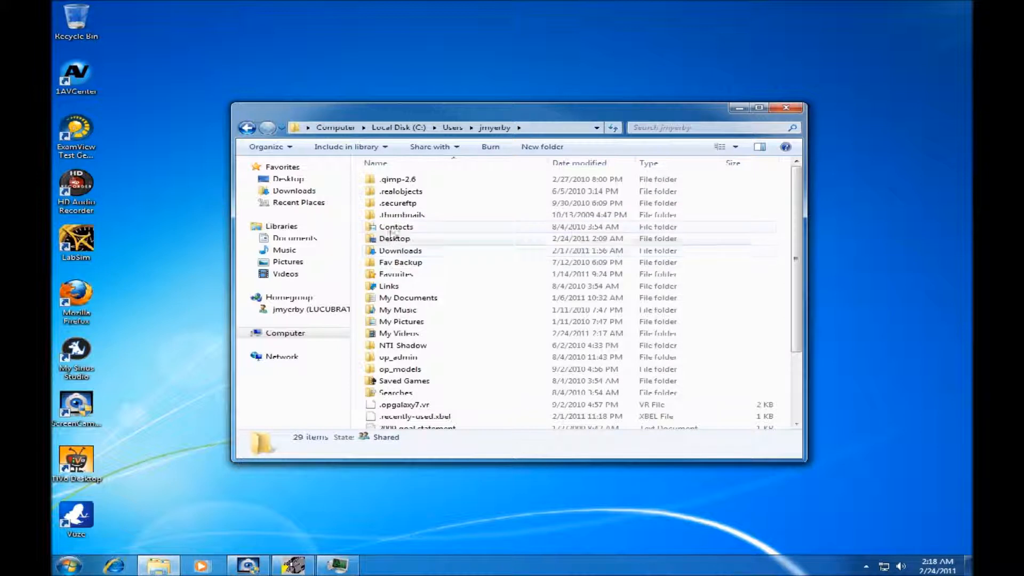
double_click(388, 240)
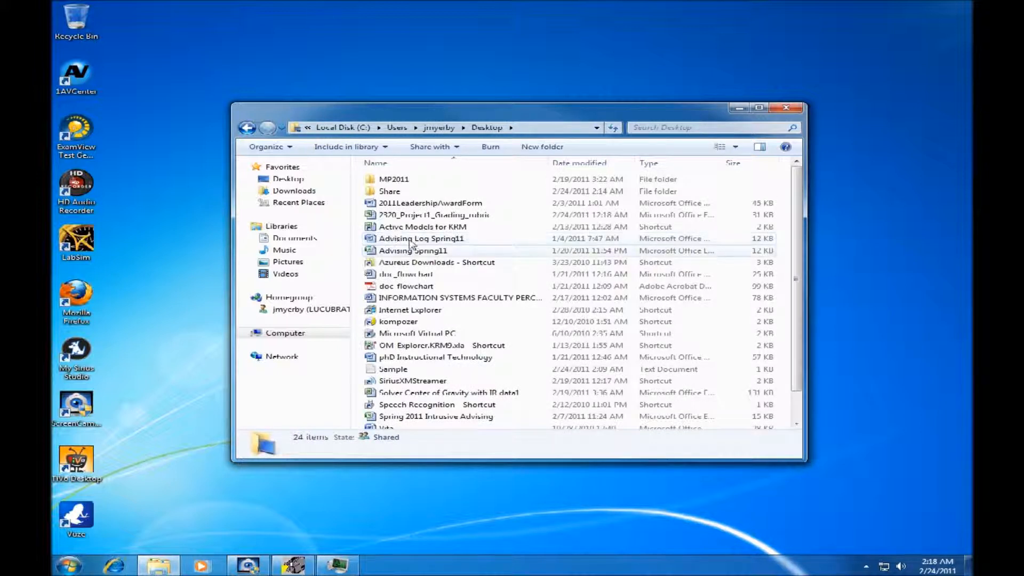
left_click(389, 370)
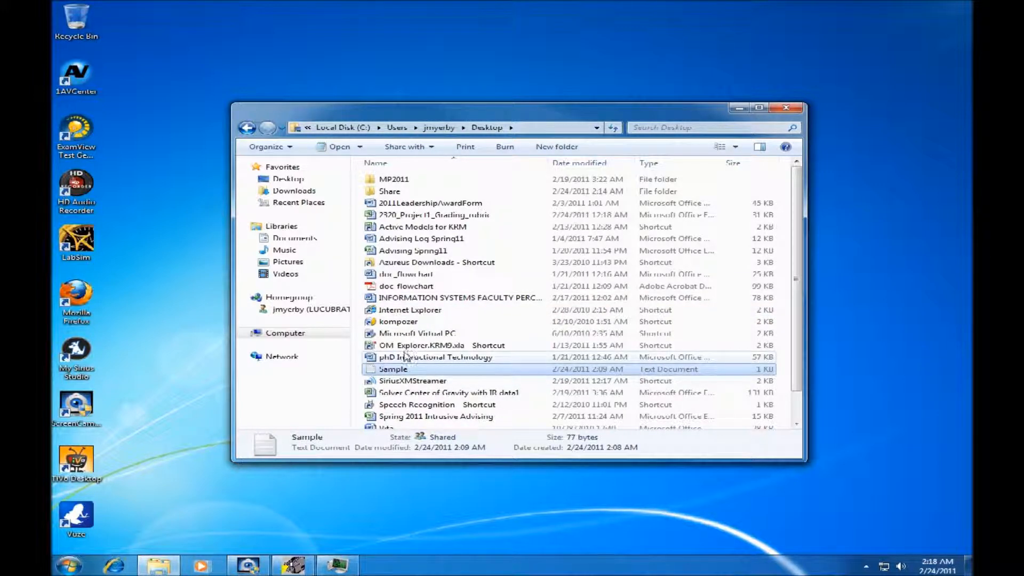
double_click(386, 369)
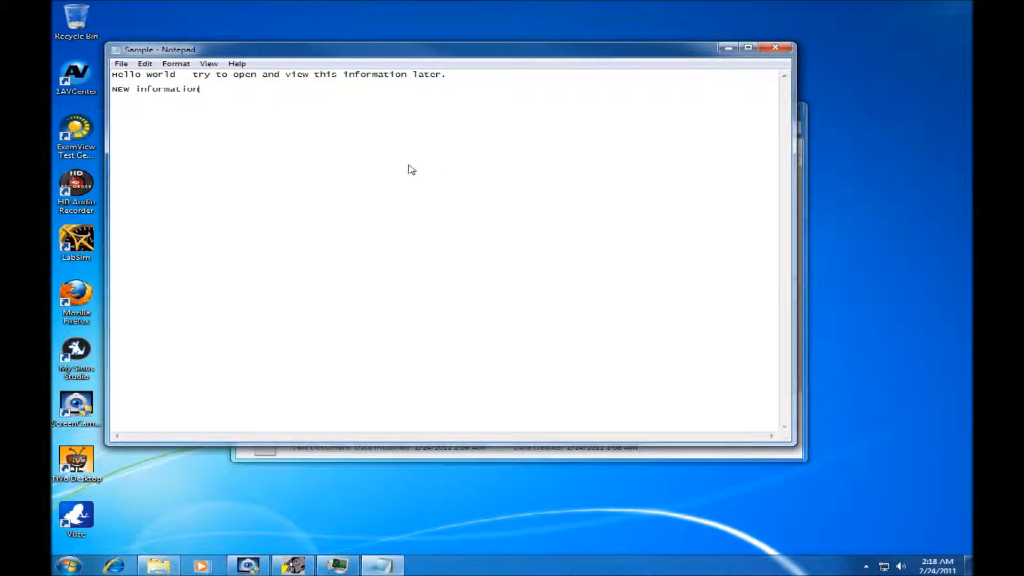
Step: Add the line "Now i can save new information" to the Sample document and delete the "NEW information" text above it
left_click_drag(386, 47, 423, 75)
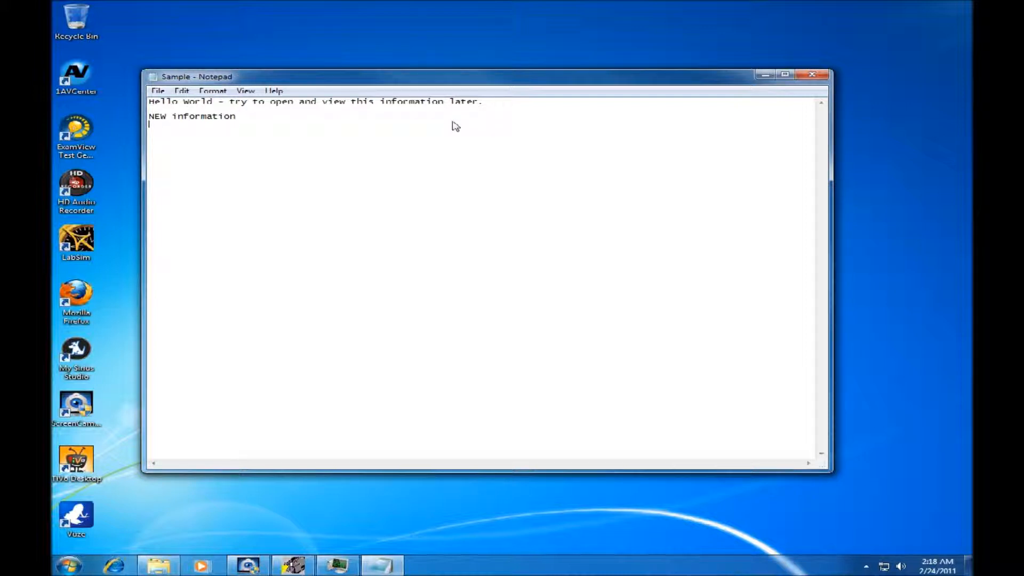
key("Return")
type("Now i can save ne")
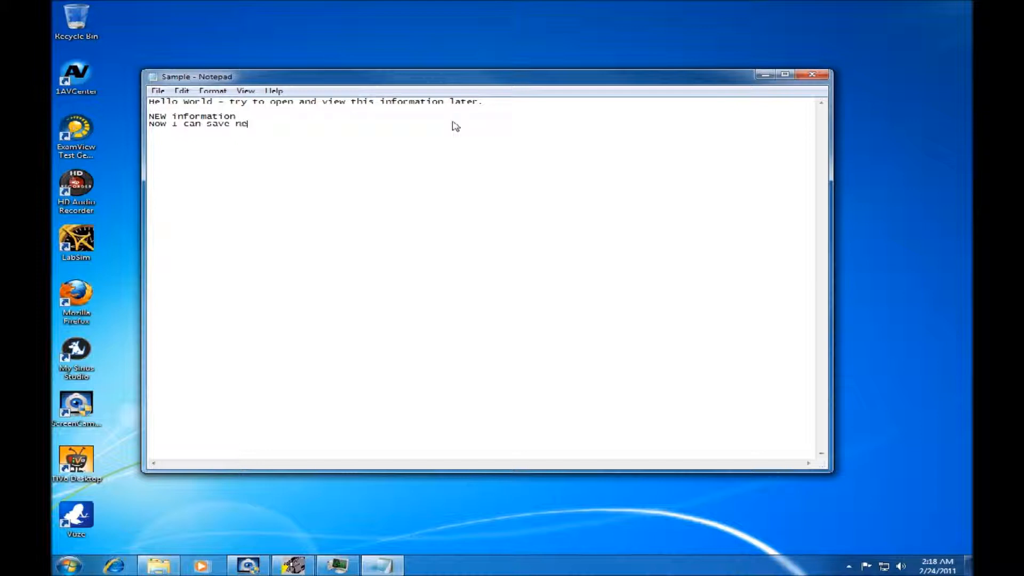
type("w information")
left_click_drag(236, 117, 149, 117)
key("BackSpace")
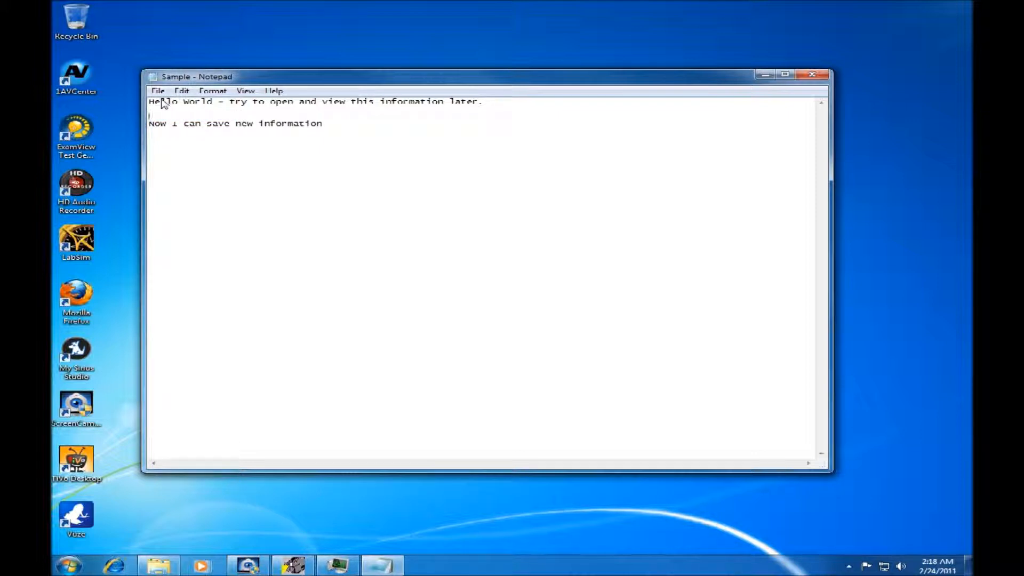
Step: Save the Sample document, and close both it and the Desktop folder window
left_click(158, 90)
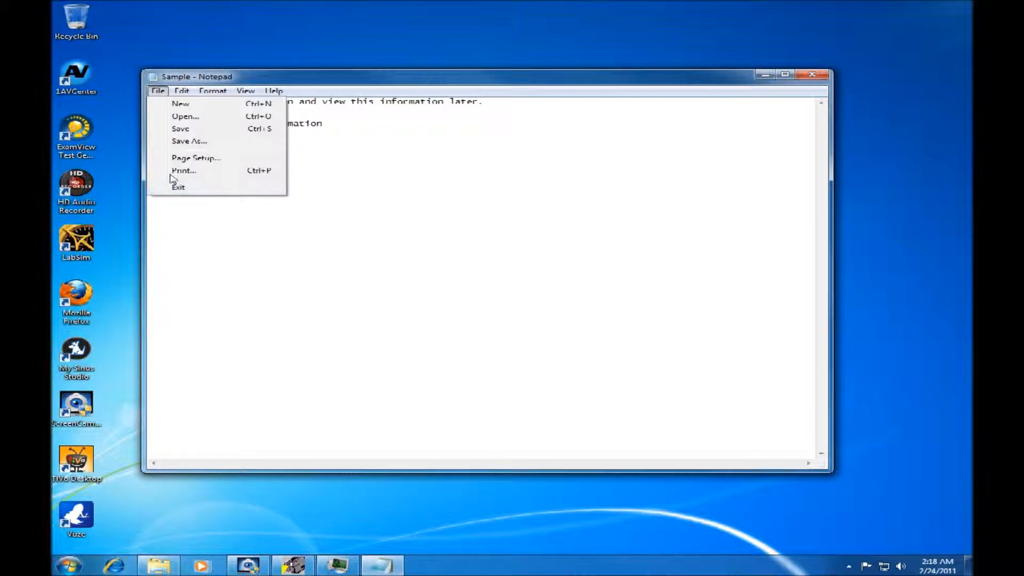
left_click(179, 129)
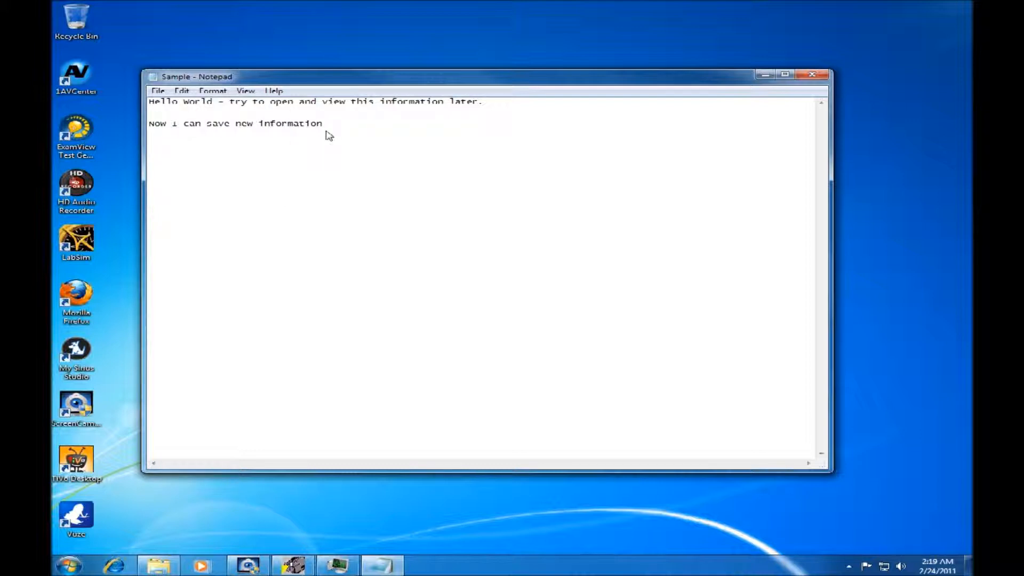
left_click(812, 75)
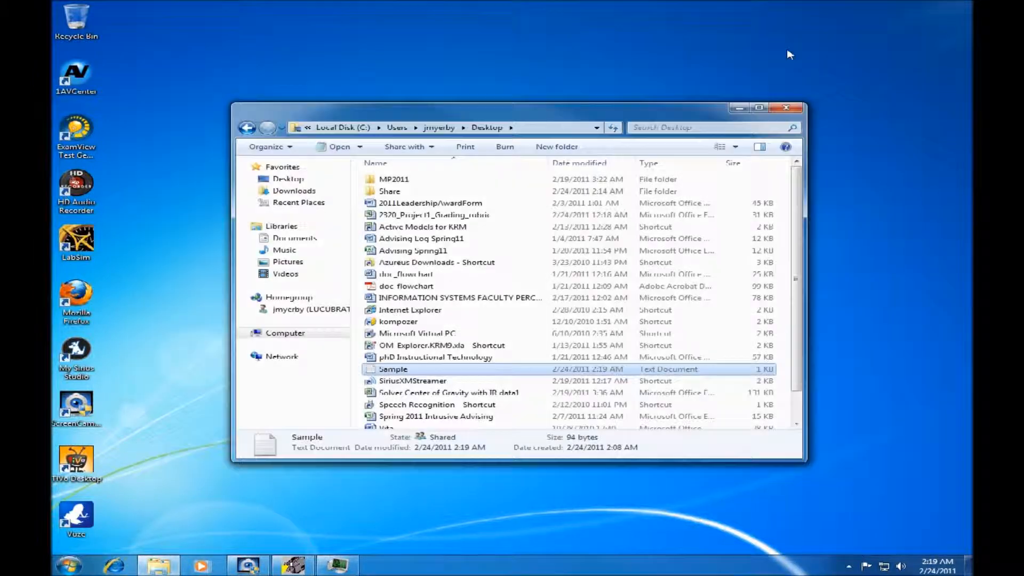
left_click(786, 107)
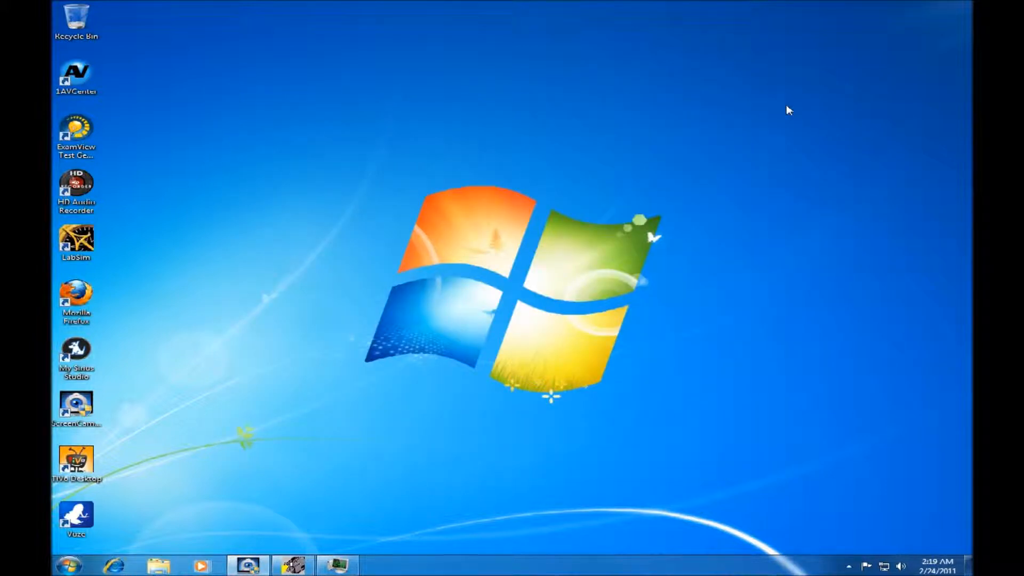